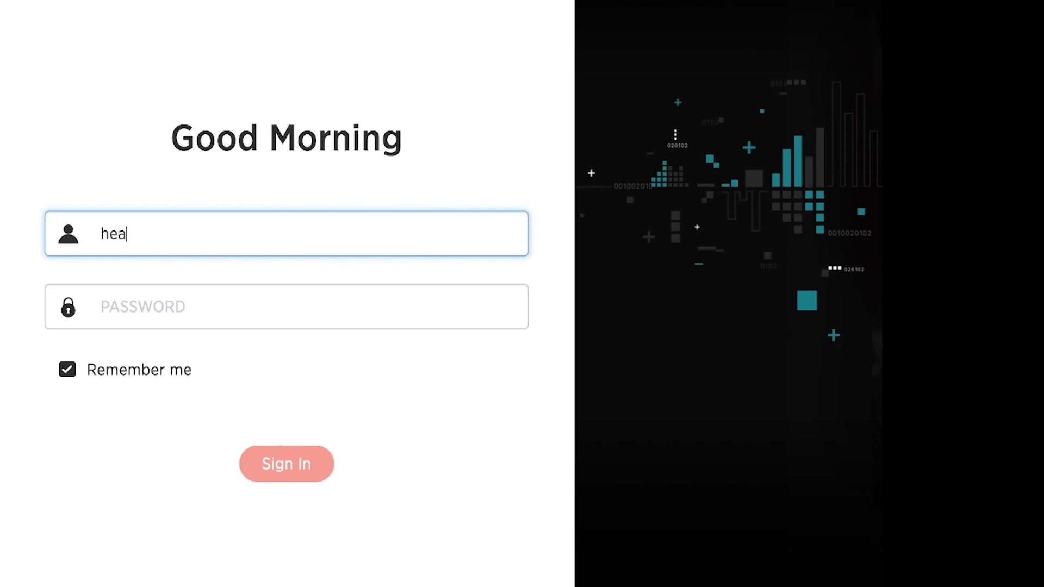
Enter the username 'healthcare' and the password on the ThoughtSpot sign-in page.
text(lthca)
text(re)
key(Tab)
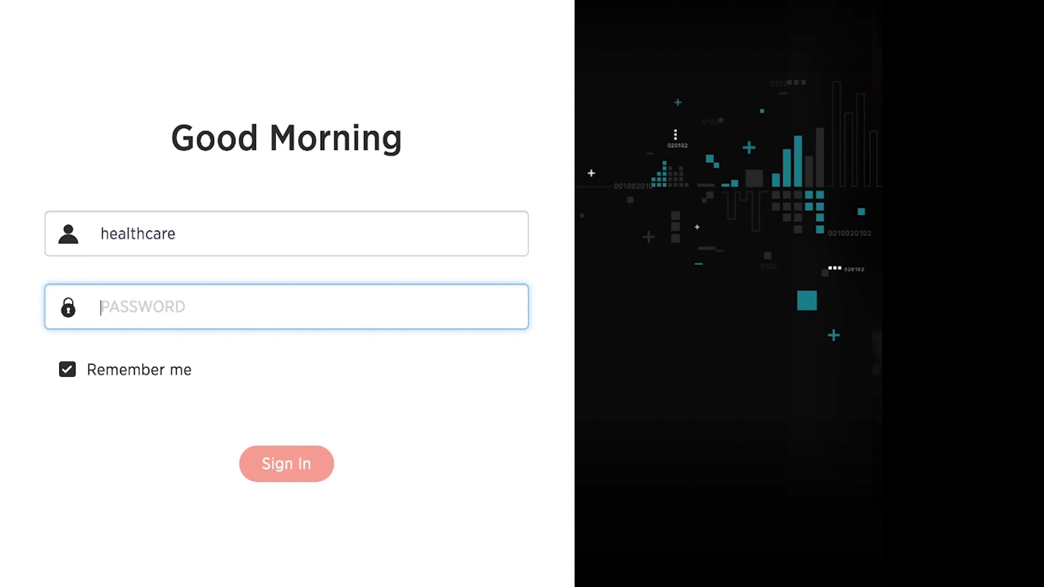
text(pass)
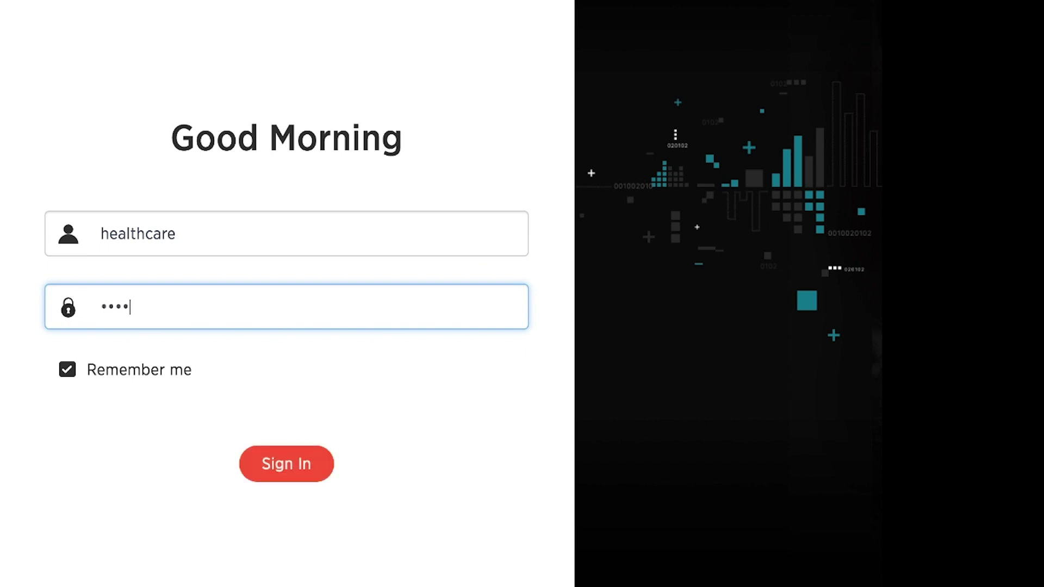
text(wor)
Sign in and browse the trending and recently viewed items on the home page.
click(318, 466)
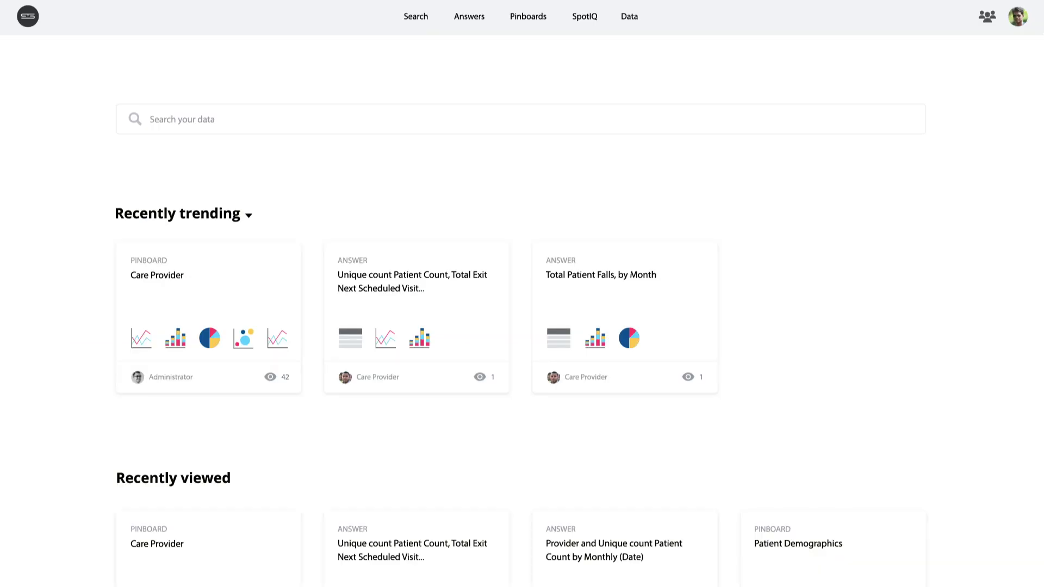
scroll(522, 310, down, 1)
scroll(522, 310, down, 2)
scroll(522, 310, down, 2)
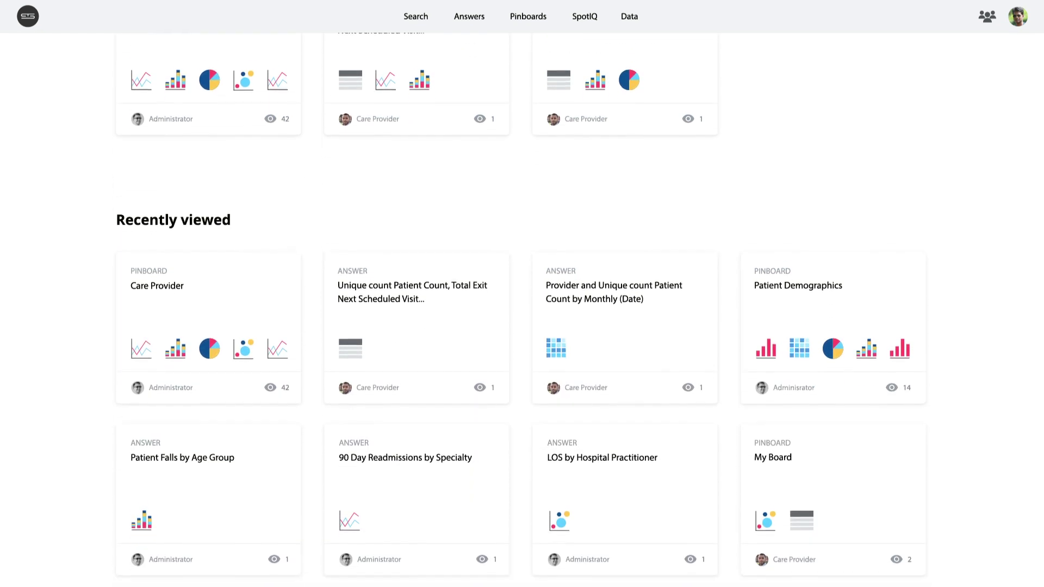
scroll(521, 310, down, 2)
scroll(522, 310, down, 1)
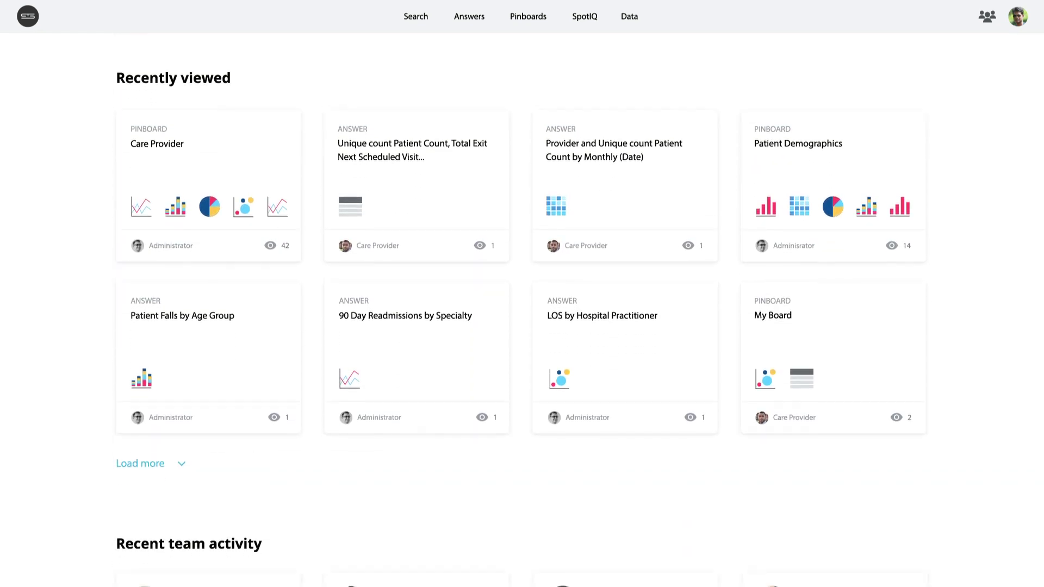
scroll(522, 310, down, 2)
scroll(522, 309, down, 2)
scroll(522, 309, down, 1)
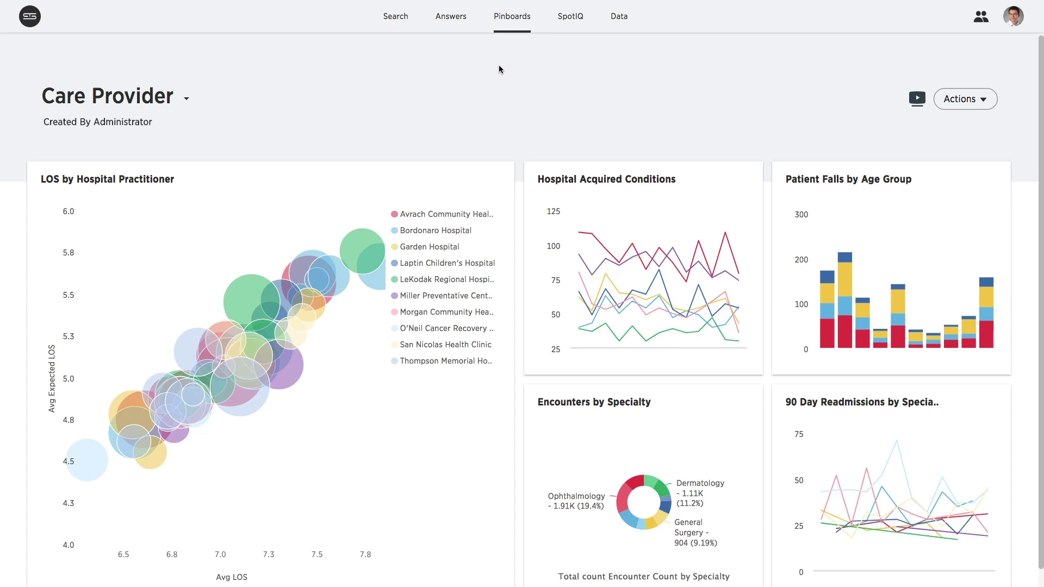
Search 'patient count hospital readmission last 3 months' to chart readmissions per provider.
click(396, 16)
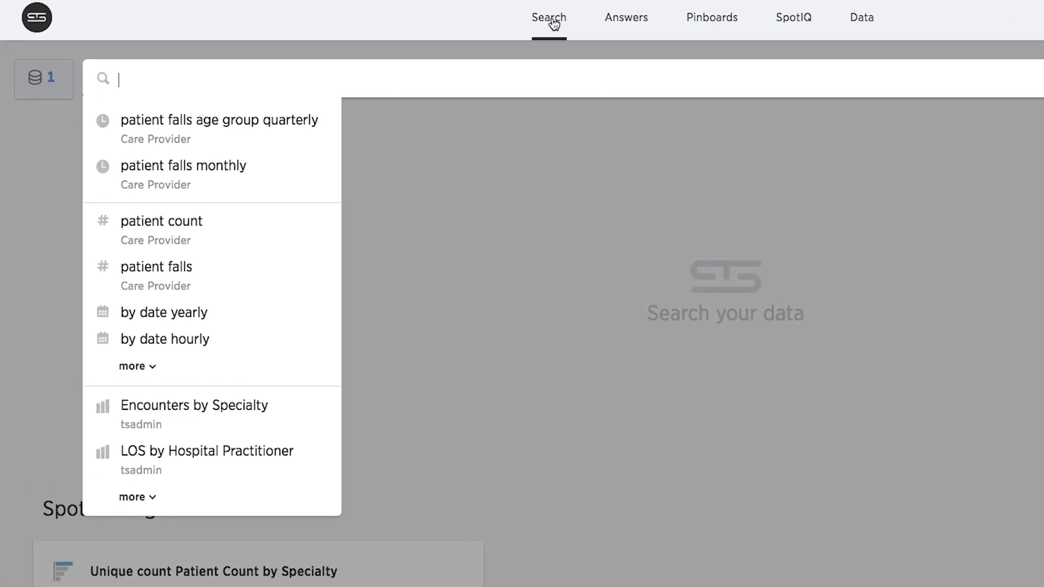
text(patient count )
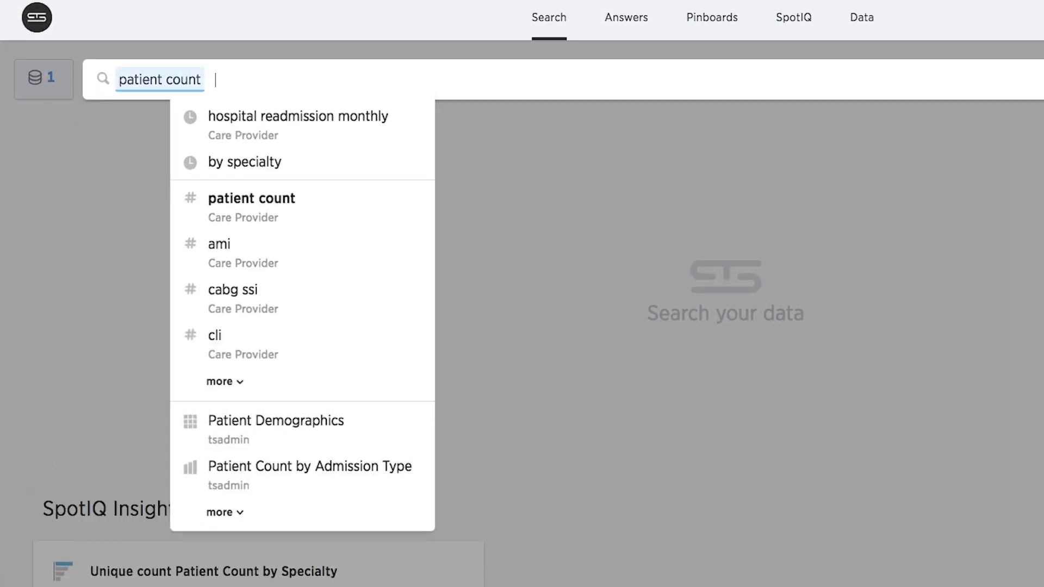
text(hospital)
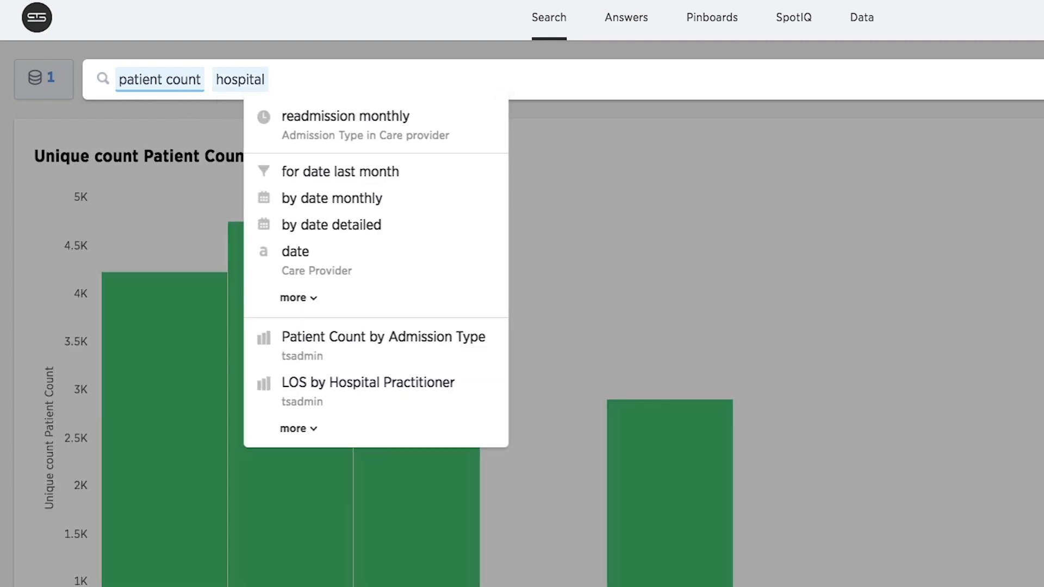
text(readmission )
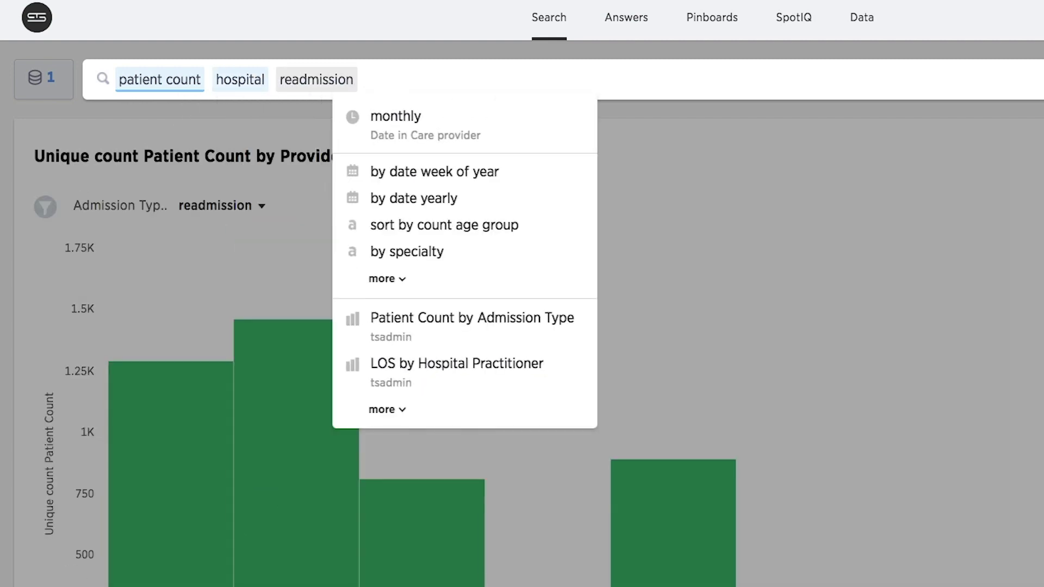
text(last 3 months)
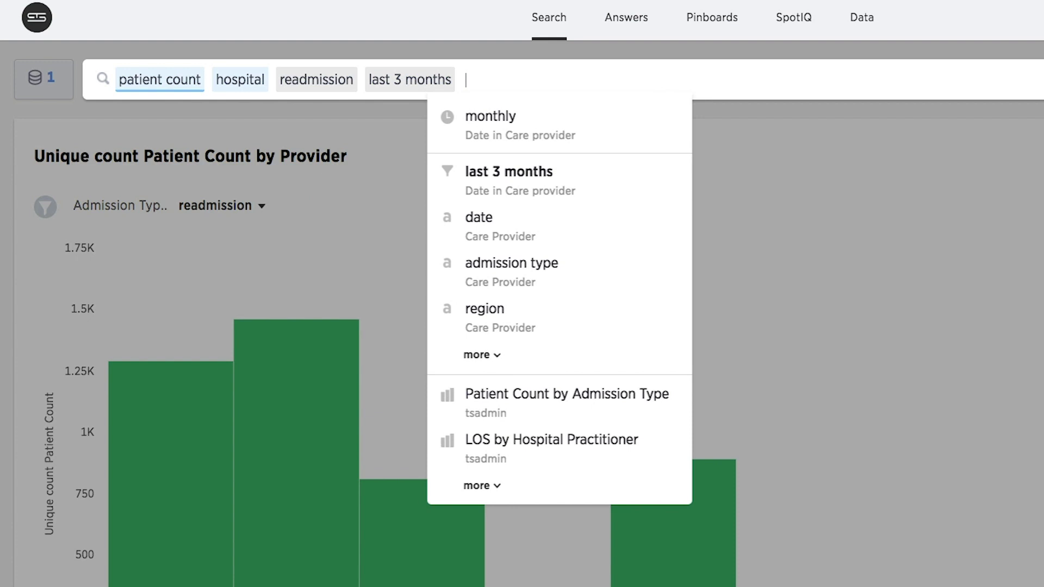
key(Return)
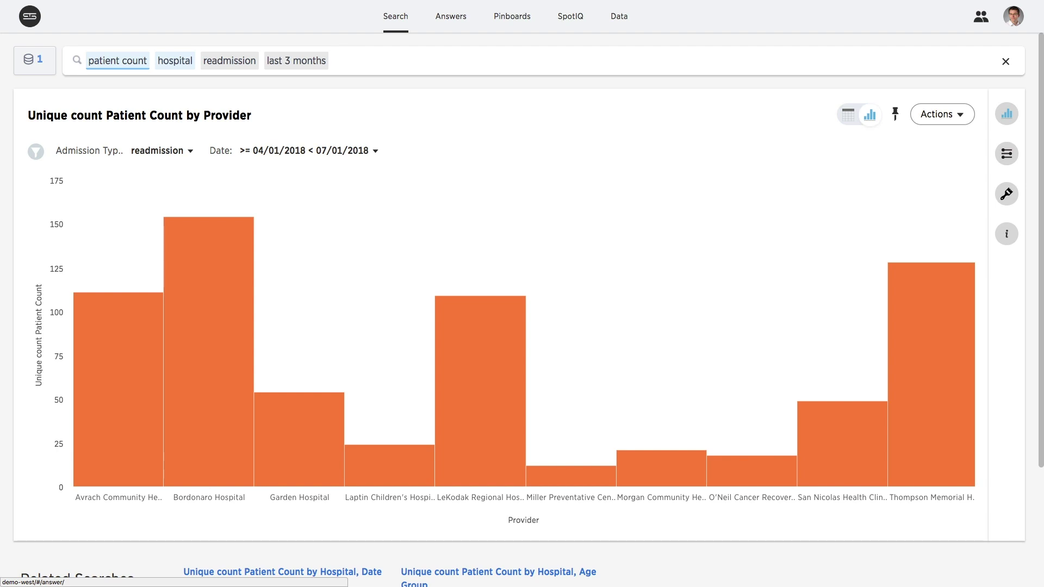
Switch the provider readmission chart to a donut and pin it to My Dashboard.
click(1002, 123)
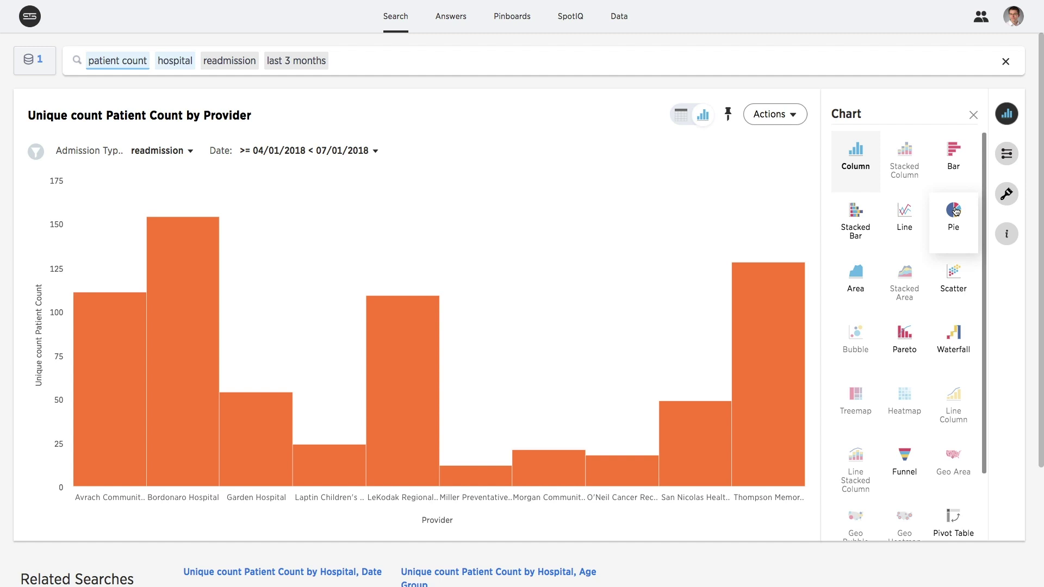
click(954, 211)
click(974, 115)
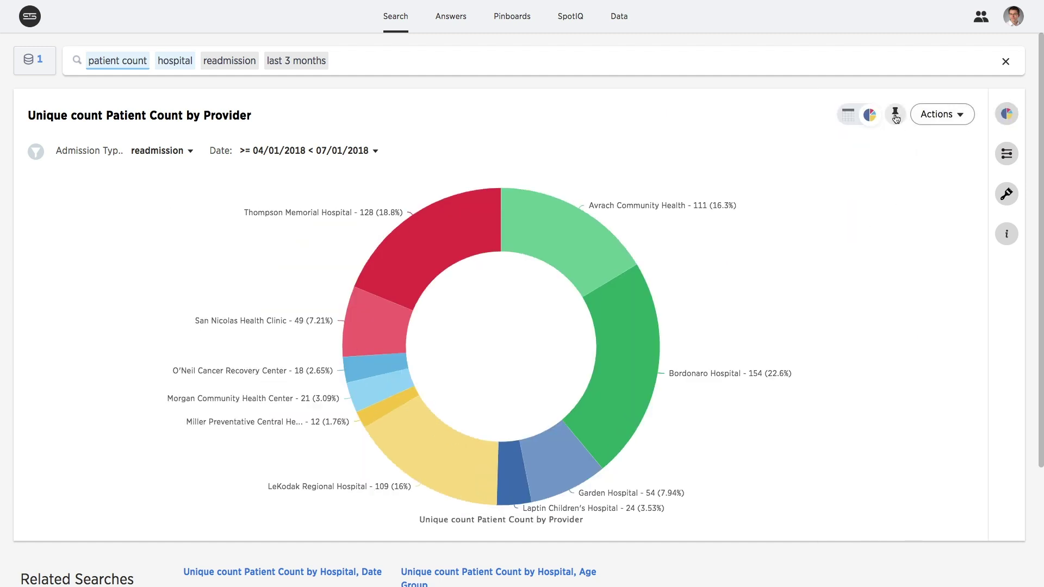
click(894, 115)
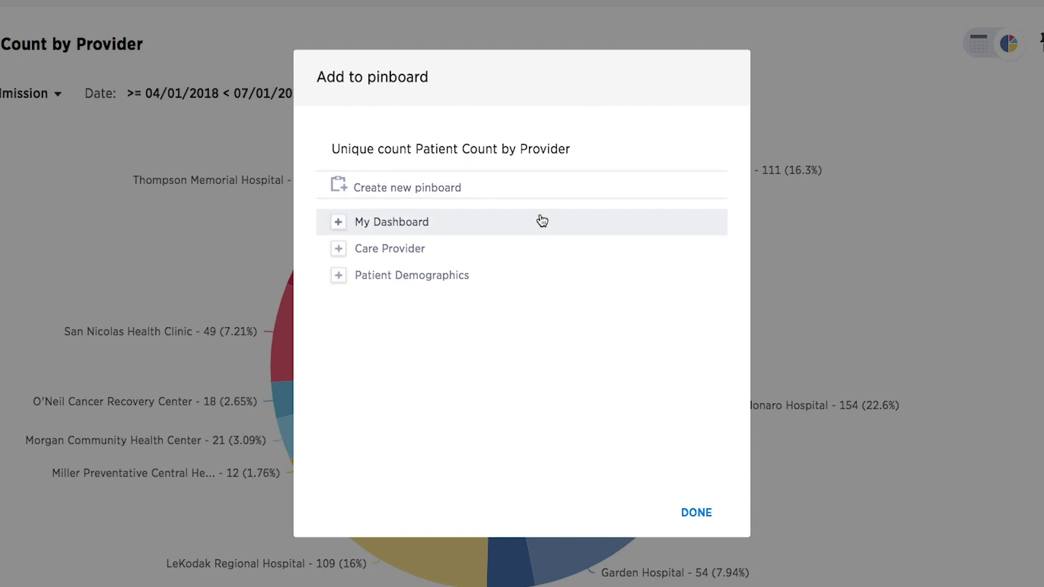
click(697, 513)
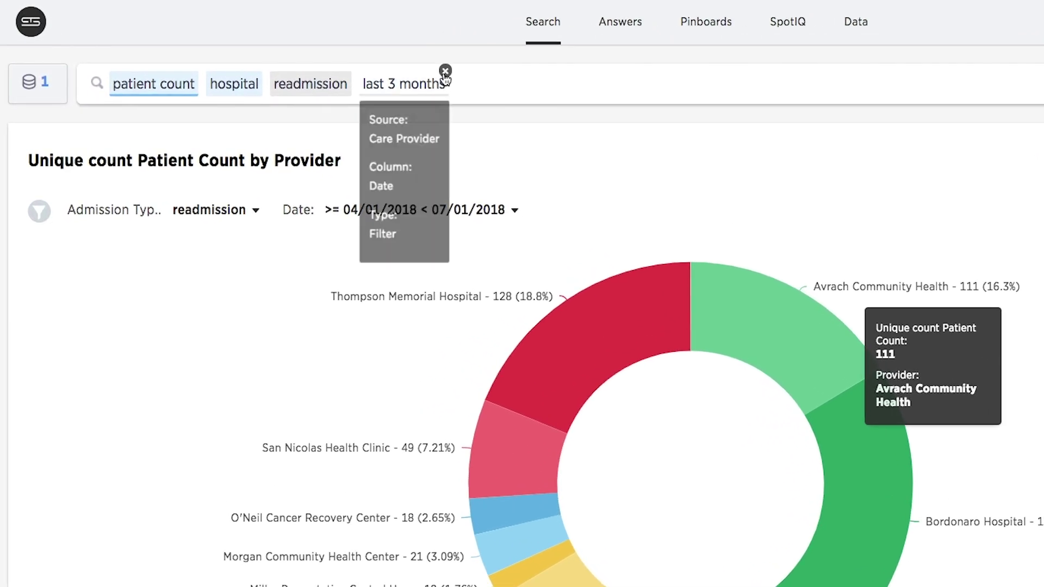
Swap the 'last 3 months' filter for 'monthly' to get a per-provider readmissions line chart.
click(445, 71)
text(mo)
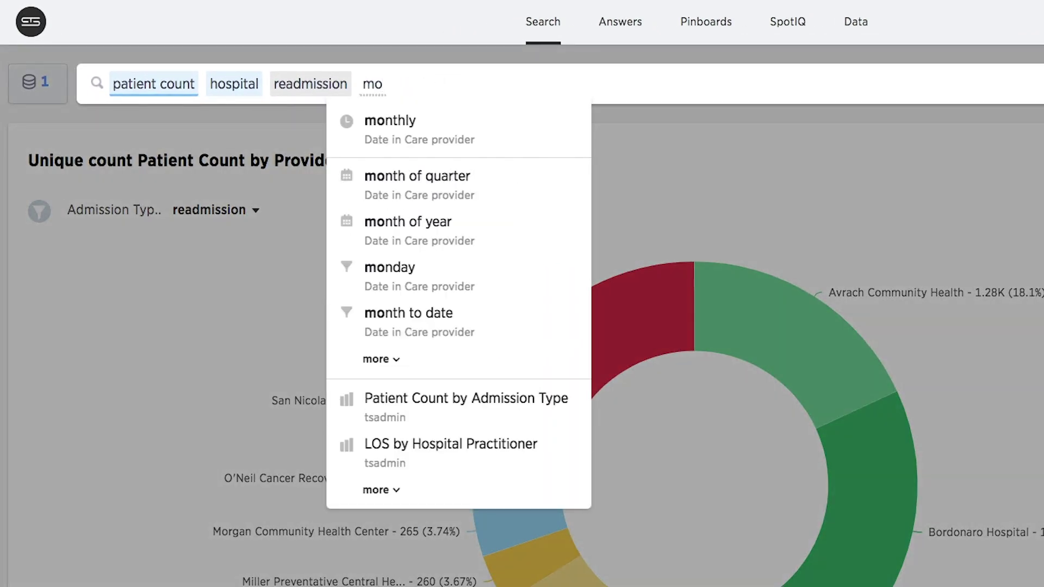
click(415, 364)
scroll(416, 362, down, 3)
scroll(416, 361, down, 2)
scroll(418, 364, down, 2)
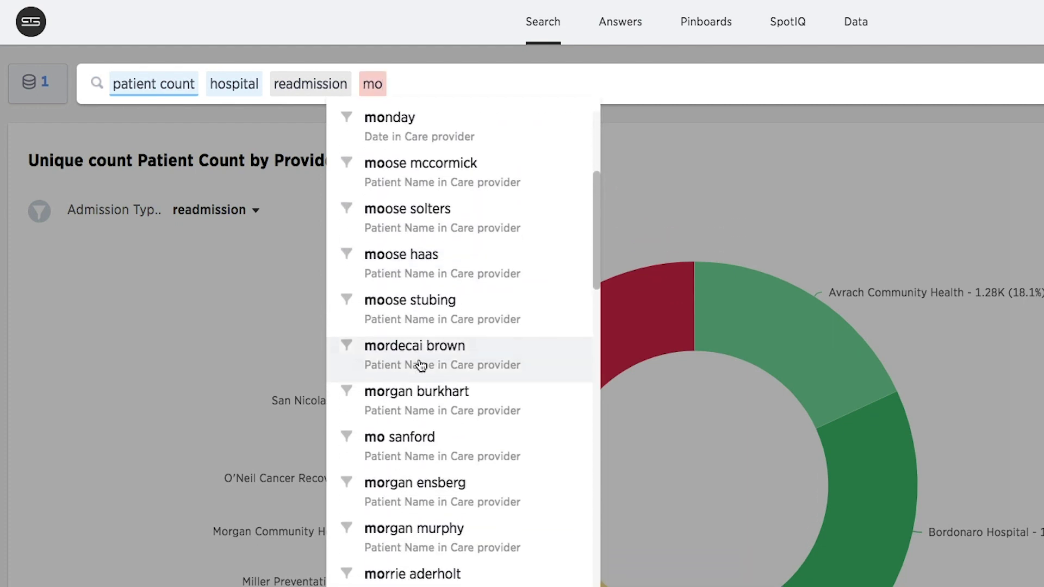
scroll(420, 365, down, 2)
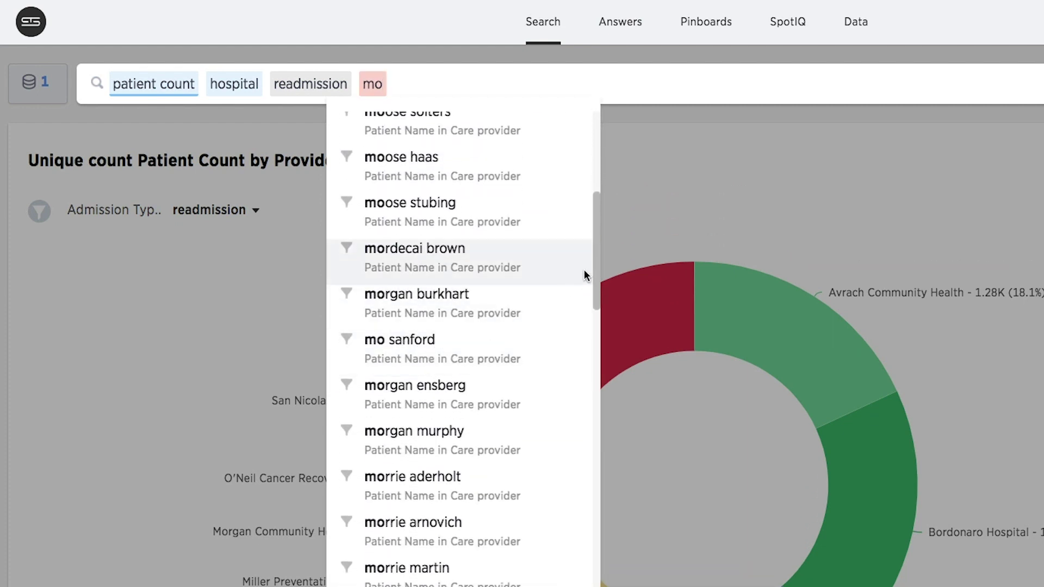
drag(595, 256, 595, 177)
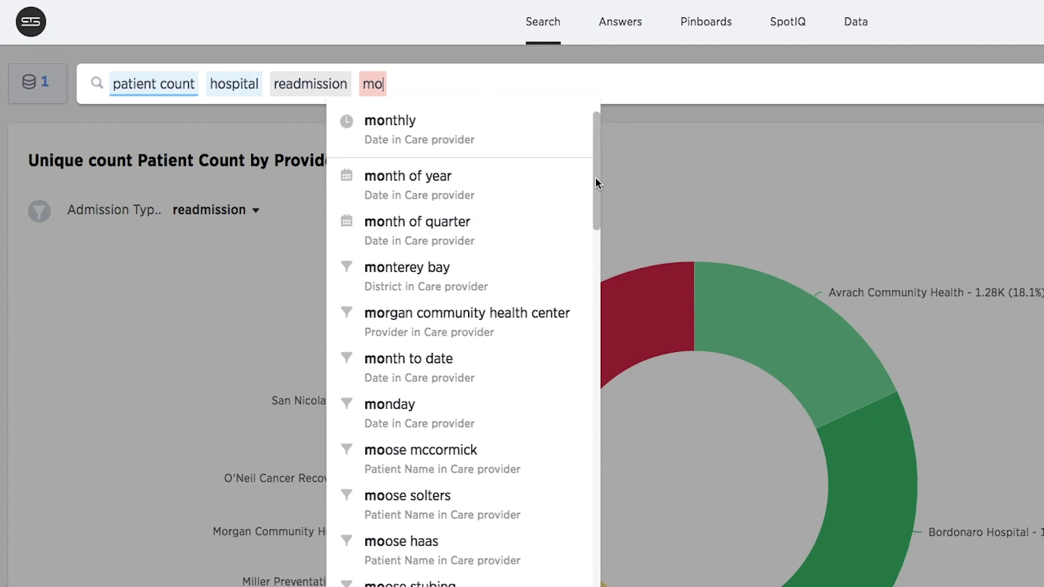
click(495, 128)
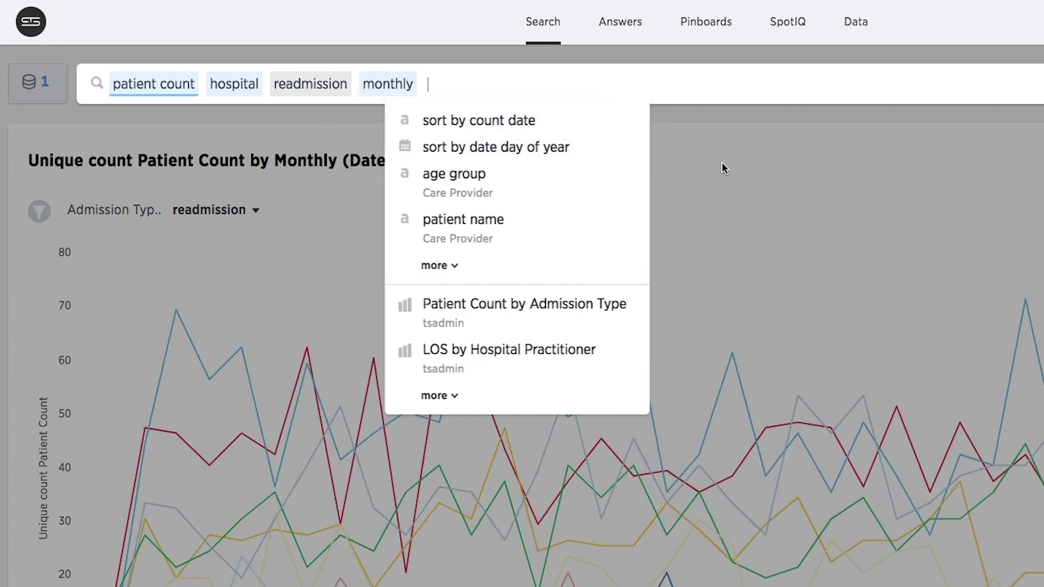
click(722, 163)
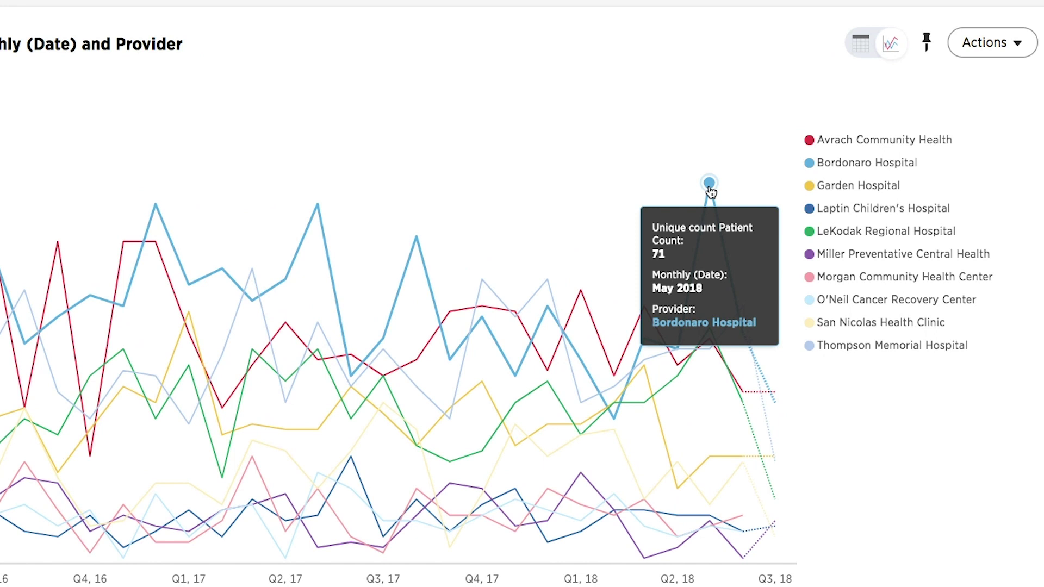
Drill Bordonaro Hospital's May 2018 data point down by Specialty.
right_click(709, 184)
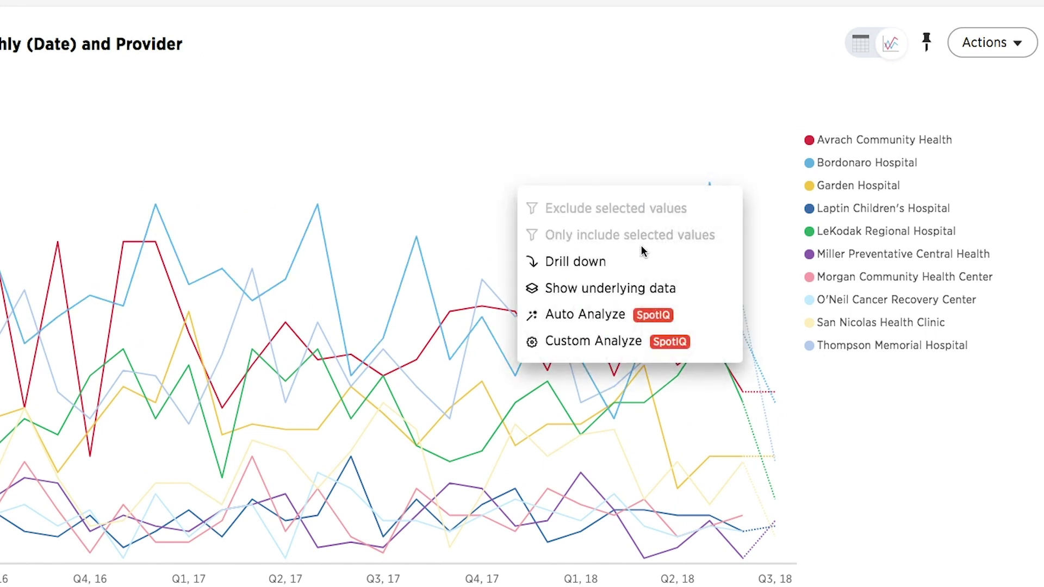
click(622, 262)
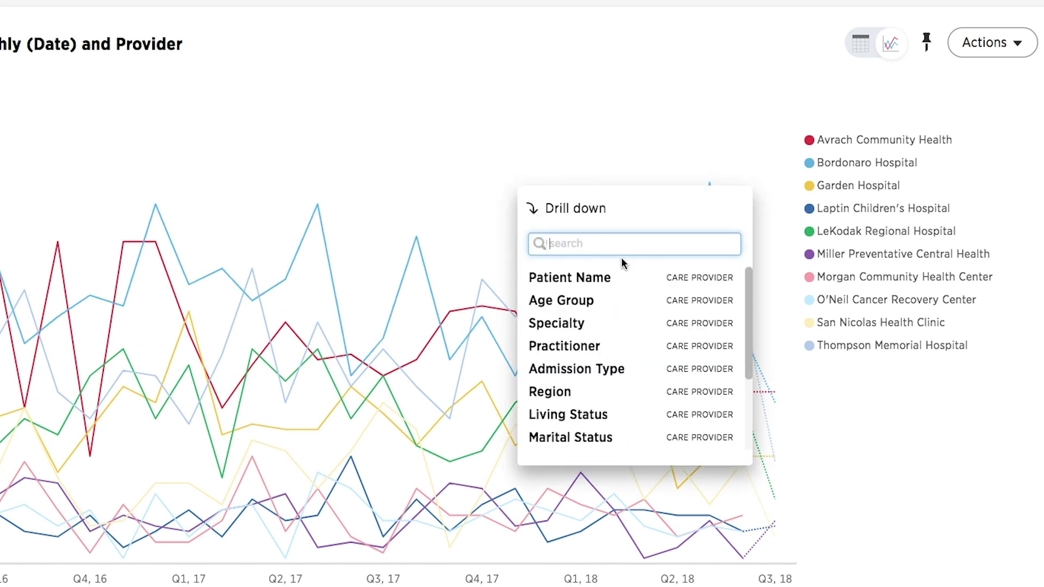
click(593, 324)
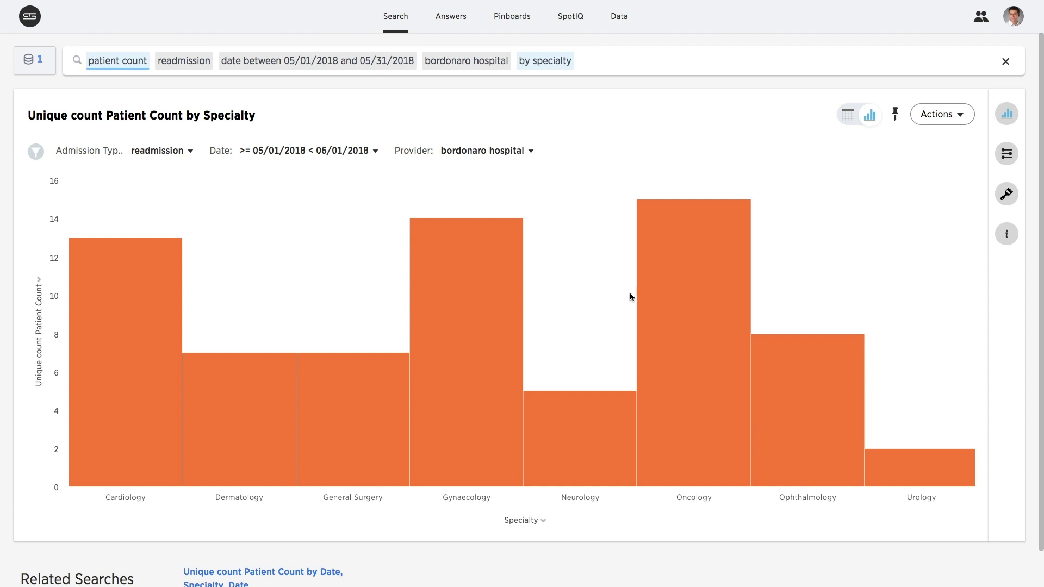
Drill the Oncology bar down by Patient Name to list its 13 patients.
mouse_move(693, 343)
right_click(673, 287)
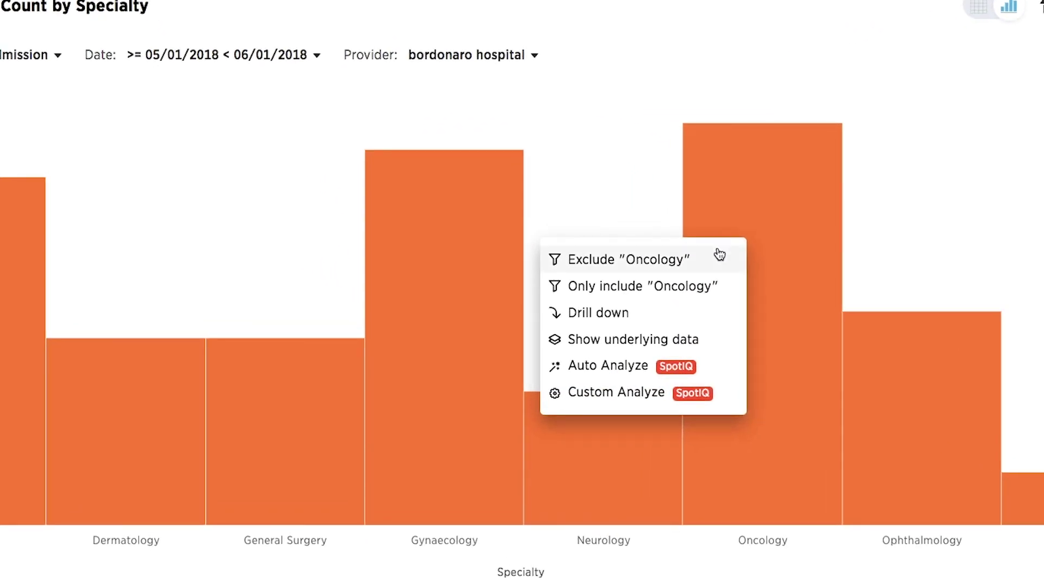
click(687, 308)
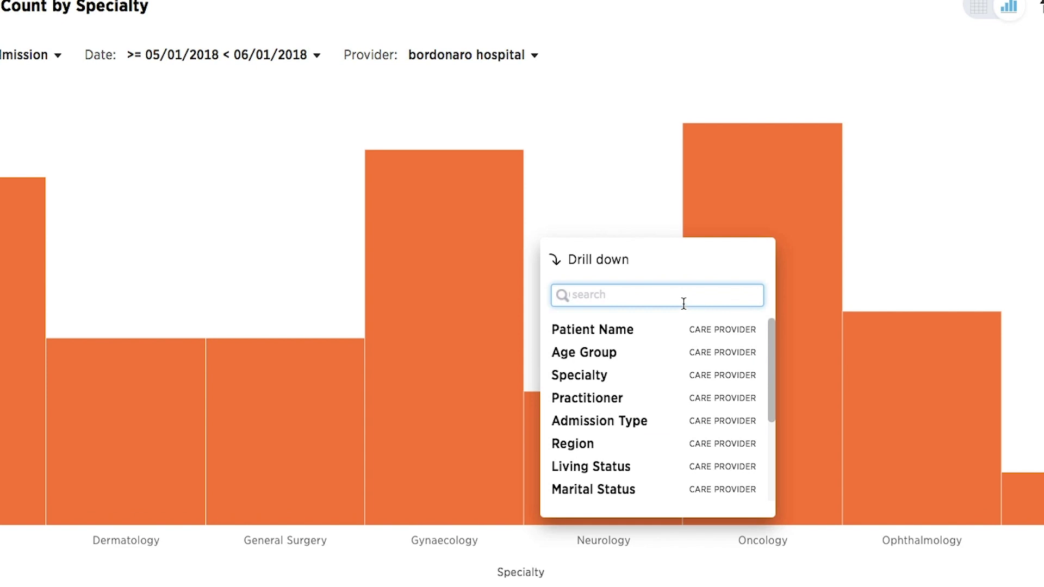
text(pa)
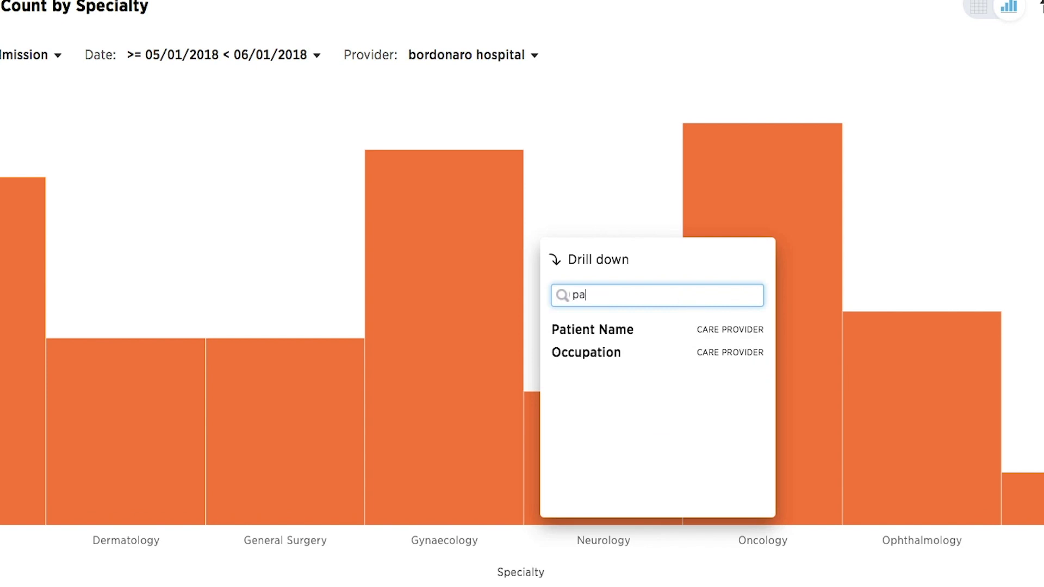
text(ti)
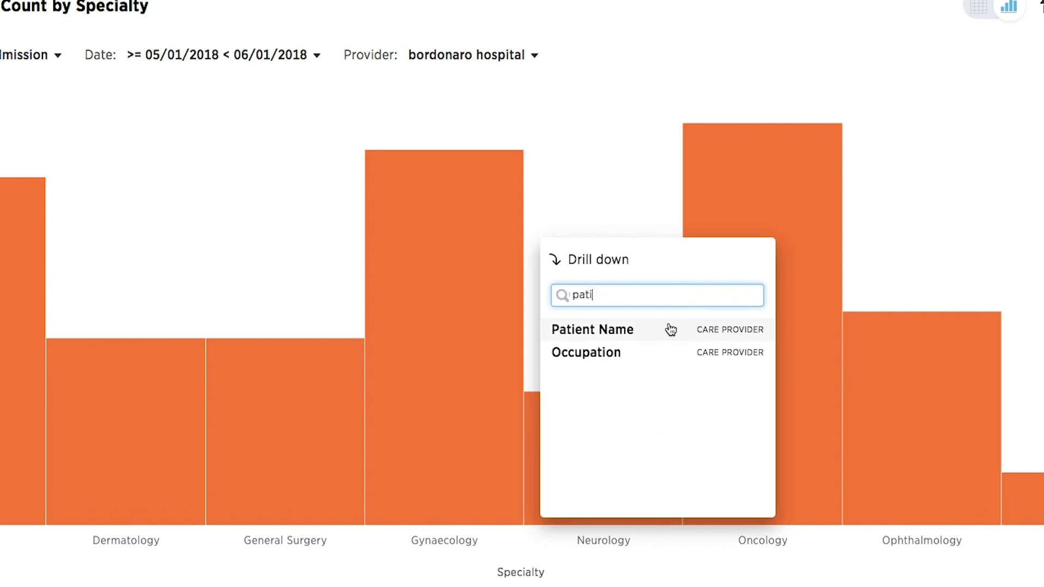
click(669, 329)
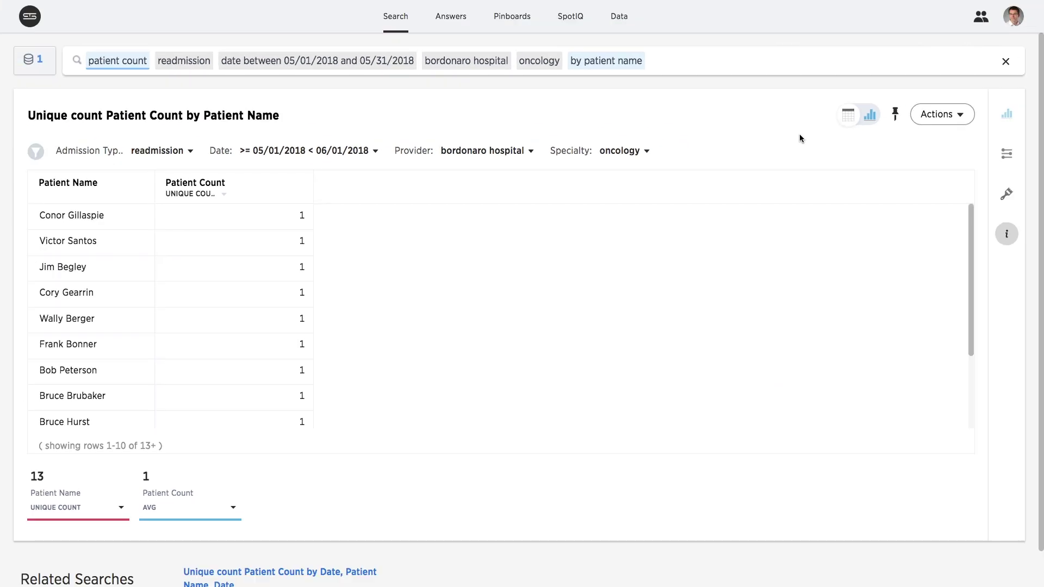
Add Exit Medicine Reconciliation, Next Scheduled Visit Awareness, Exit Survey Comp and Outstanding Tests columns.
click(35, 60)
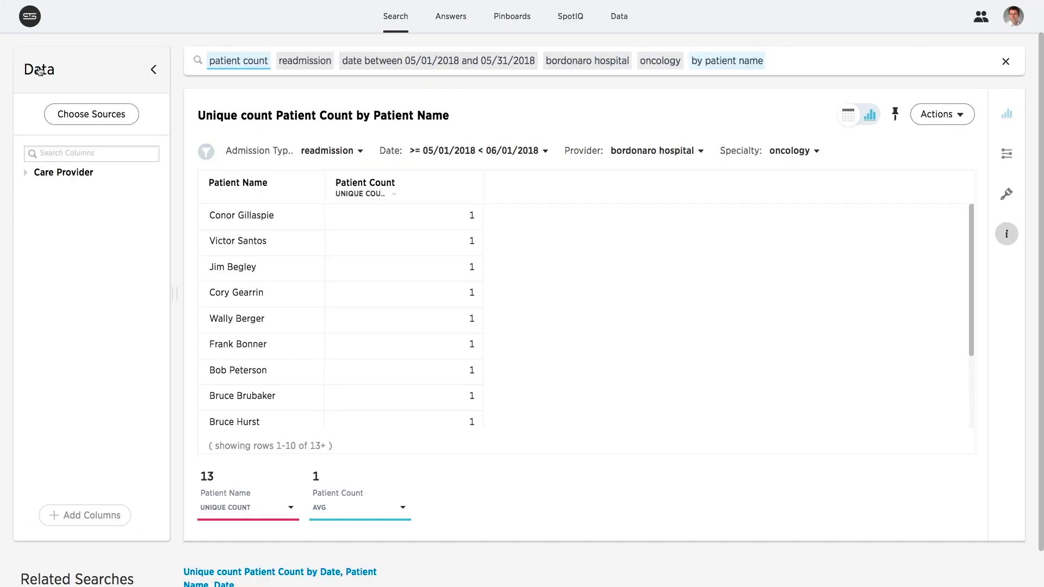
click(80, 173)
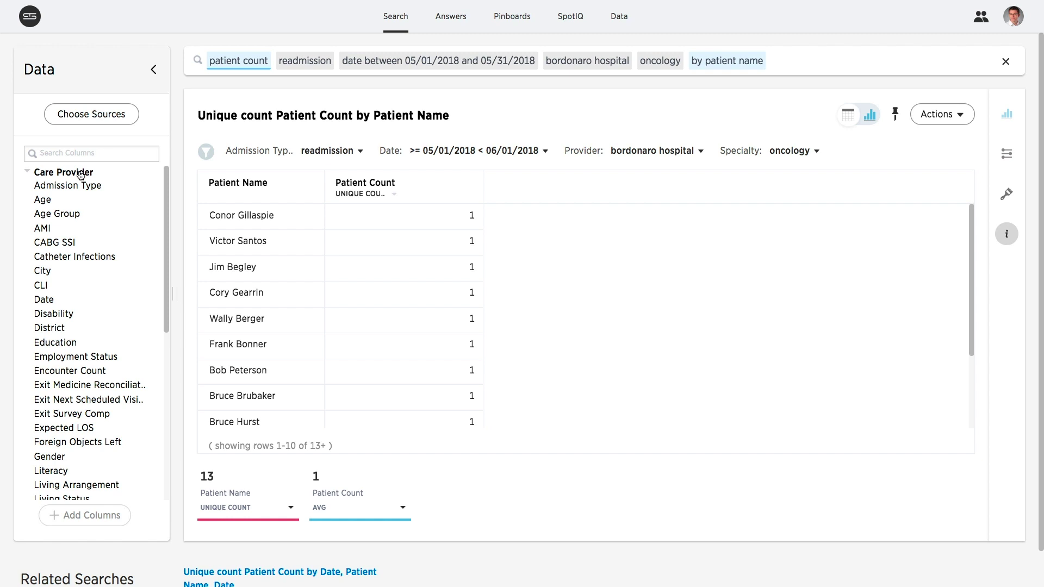
click(85, 386)
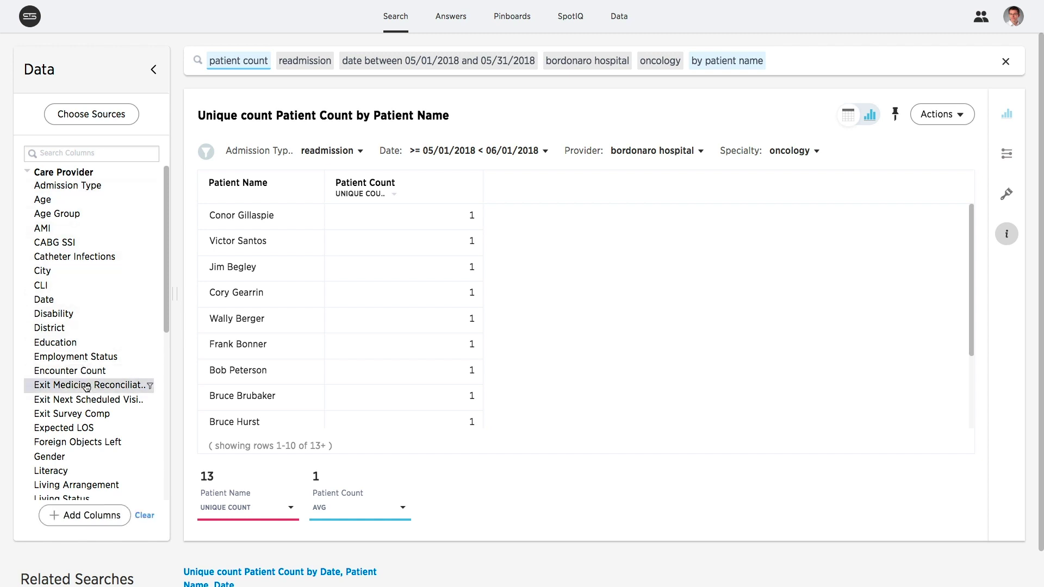
click(88, 400)
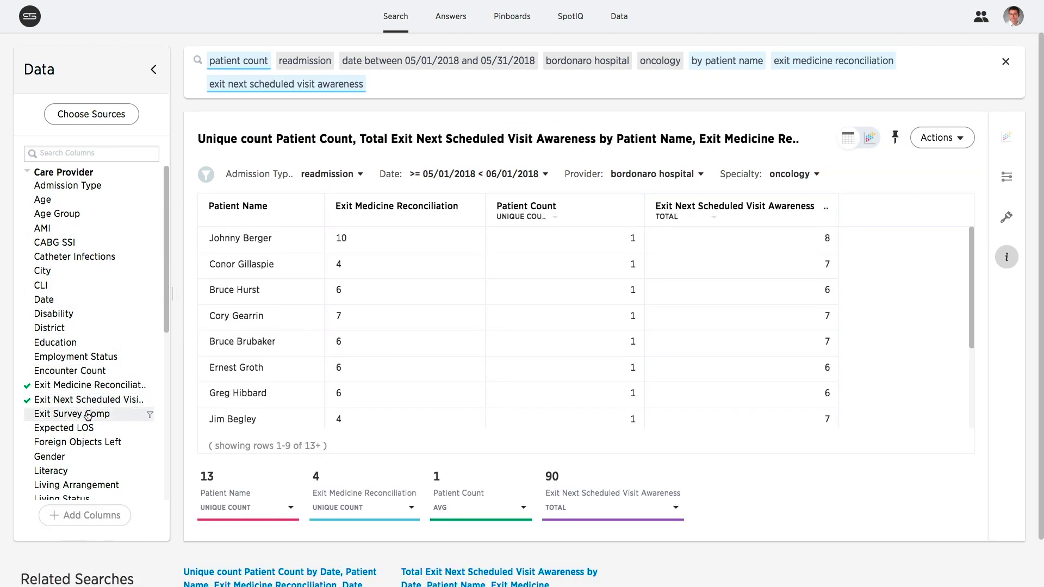
click(88, 414)
scroll(88, 416, down, 2)
scroll(87, 418, down, 2)
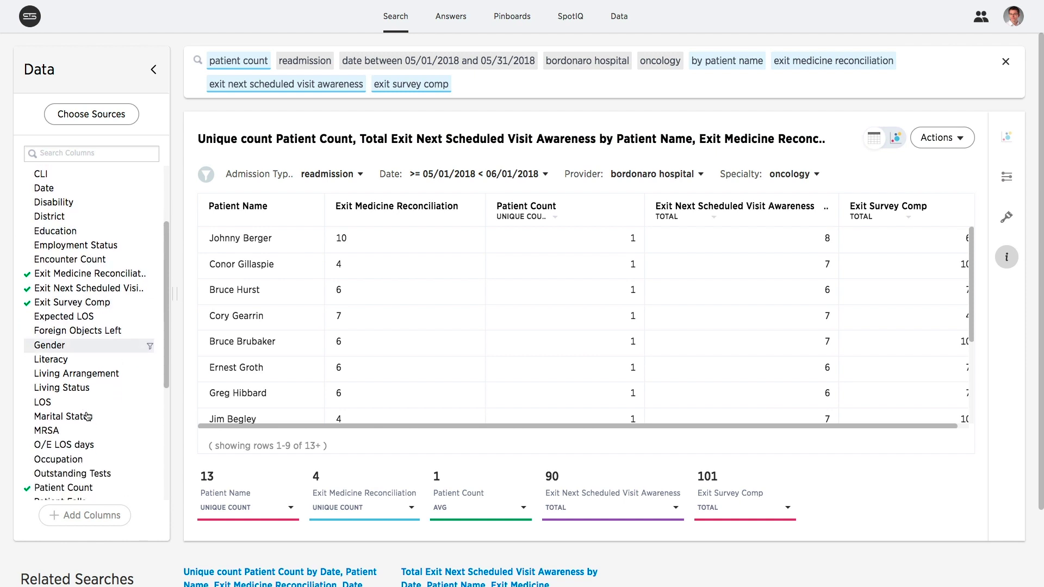
click(93, 461)
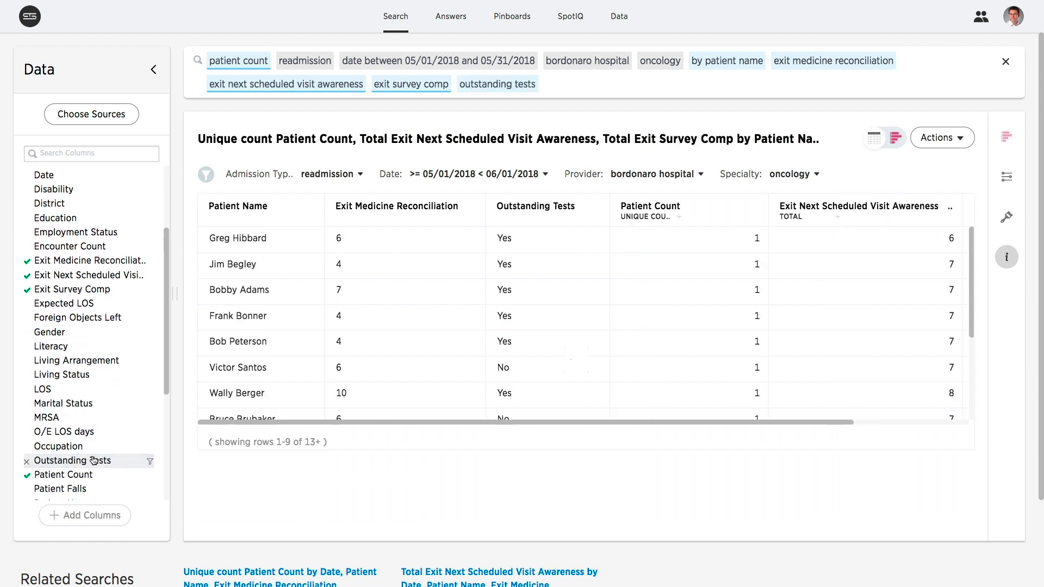
scroll(98, 390, up, 3)
scroll(98, 390, up, 2)
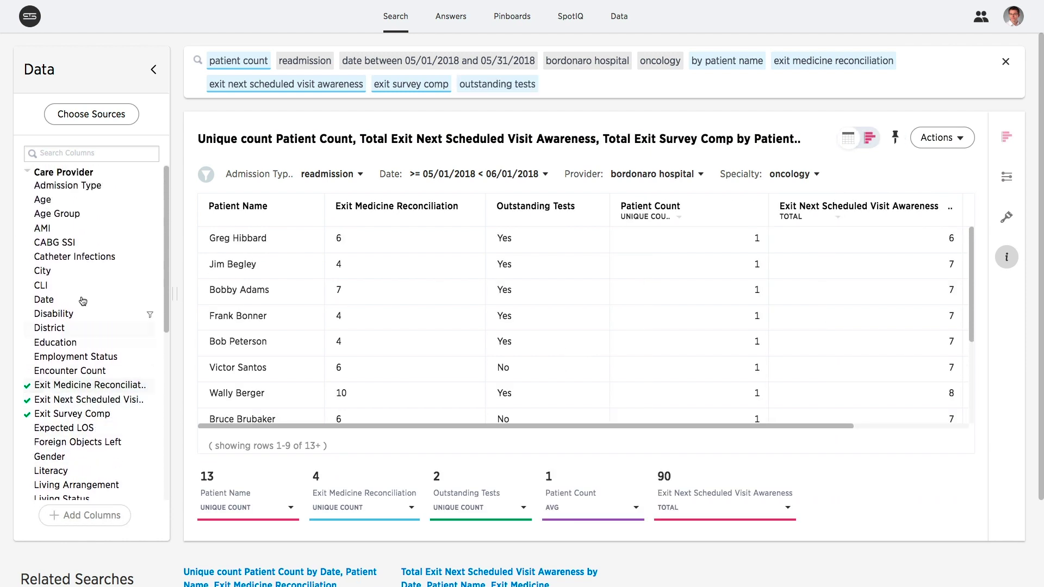
click(69, 174)
click(152, 70)
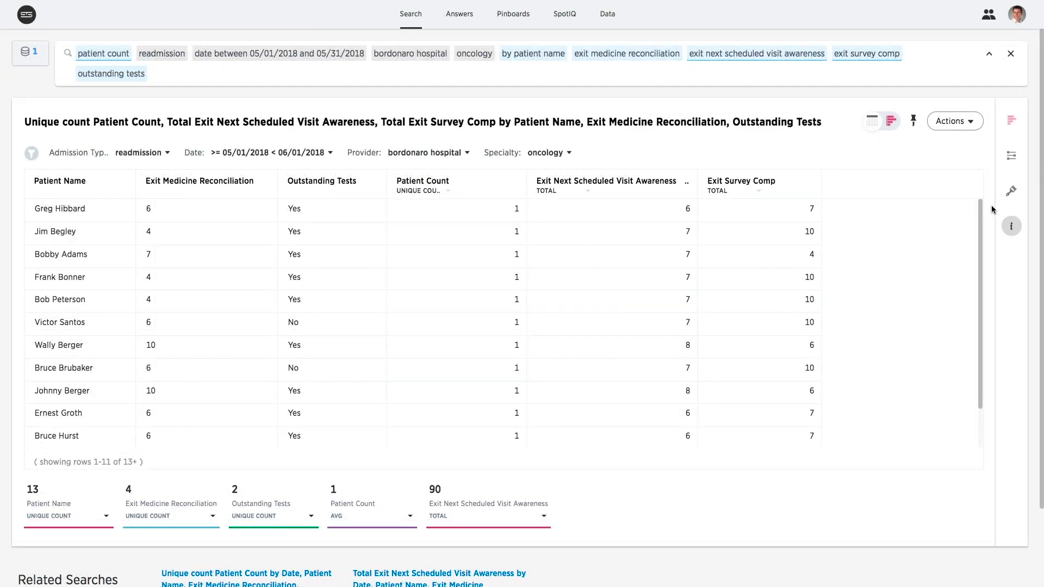
click(1010, 228)
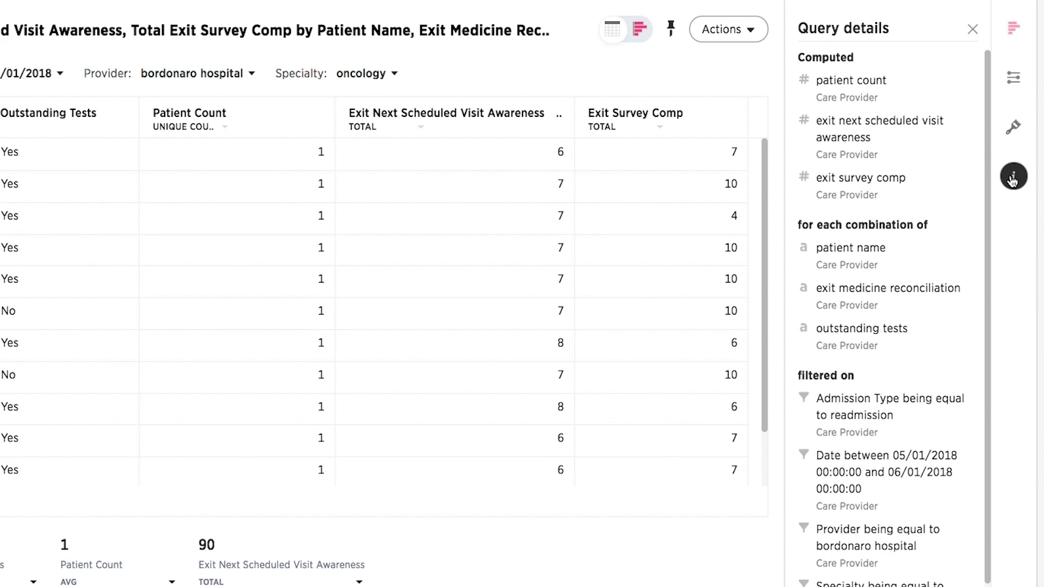
scroll(935, 230, down, 1)
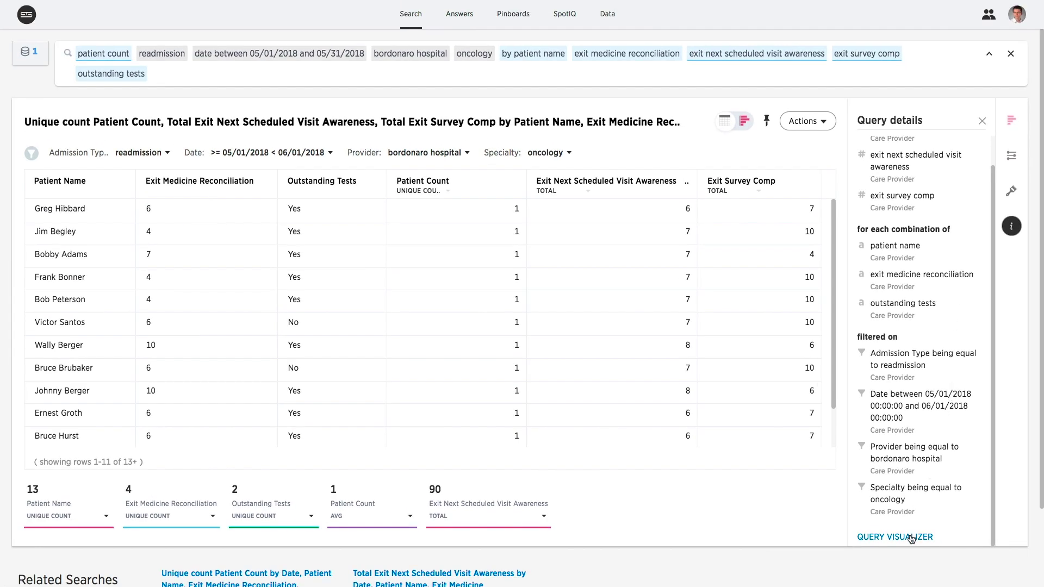
click(911, 537)
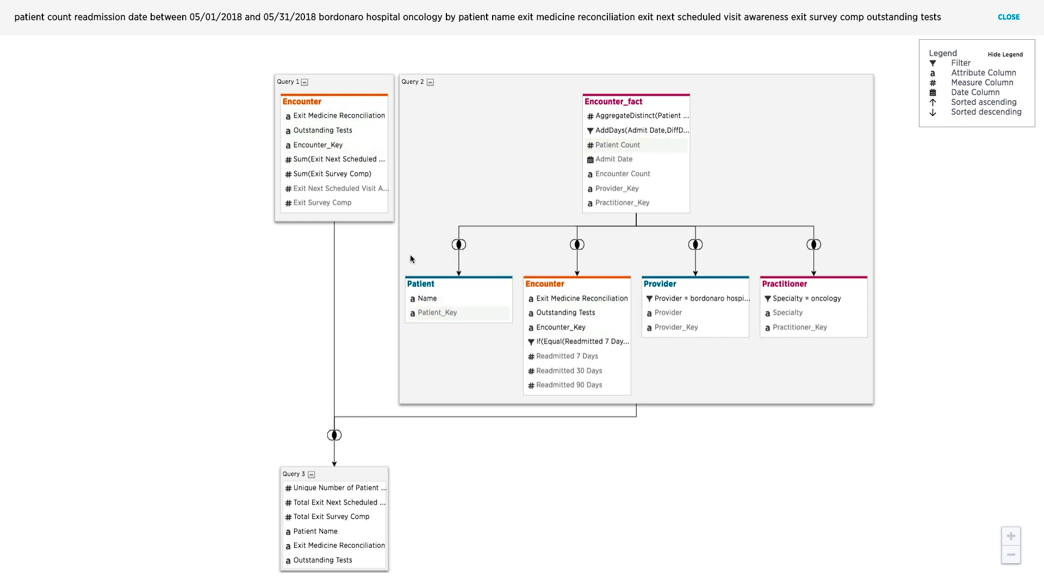
click(239, 278)
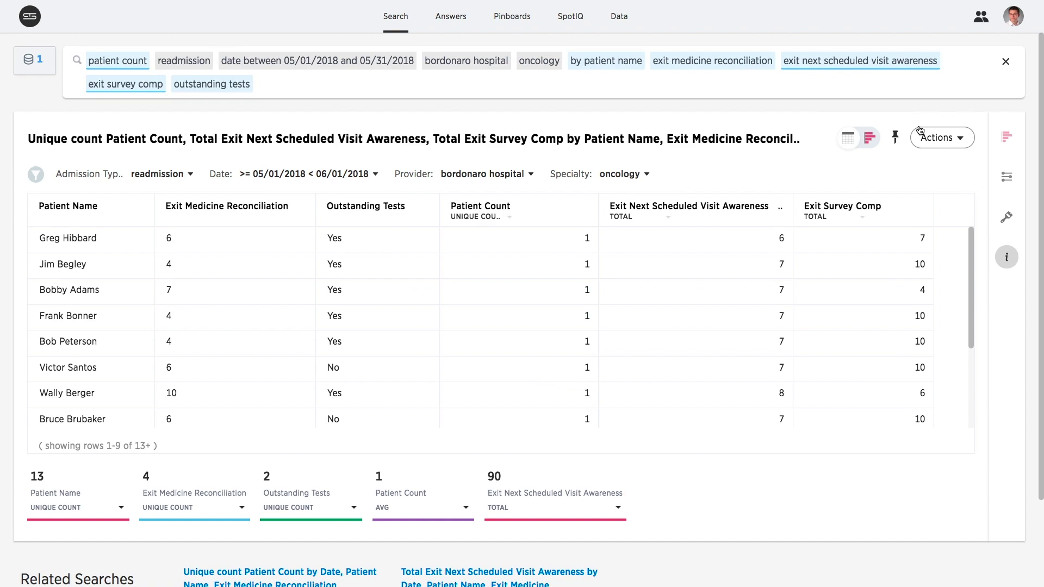
Share the oncology patient answer with Care Provider Group with Can View access.
click(939, 138)
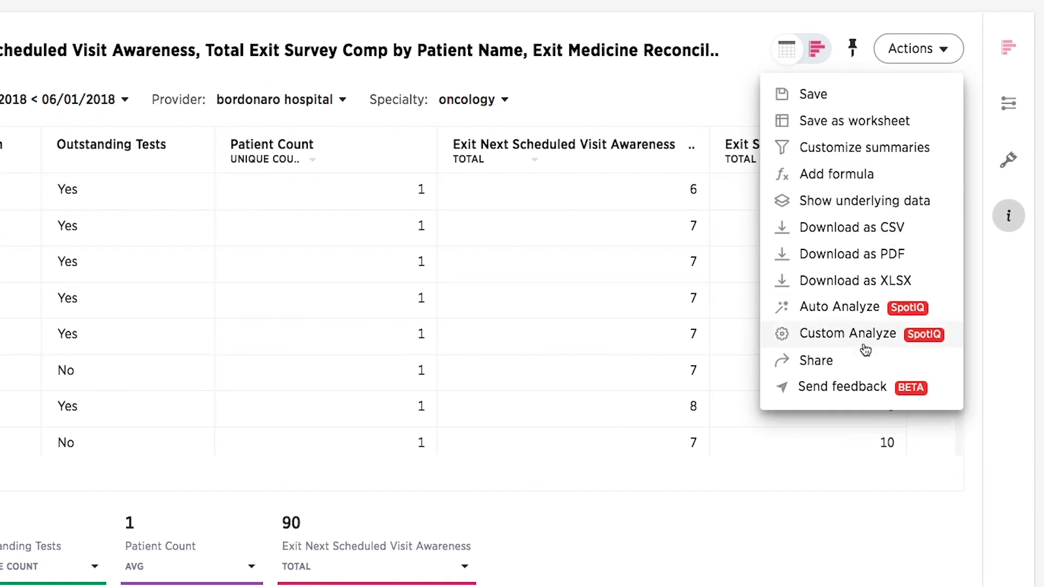
click(891, 361)
click(370, 317)
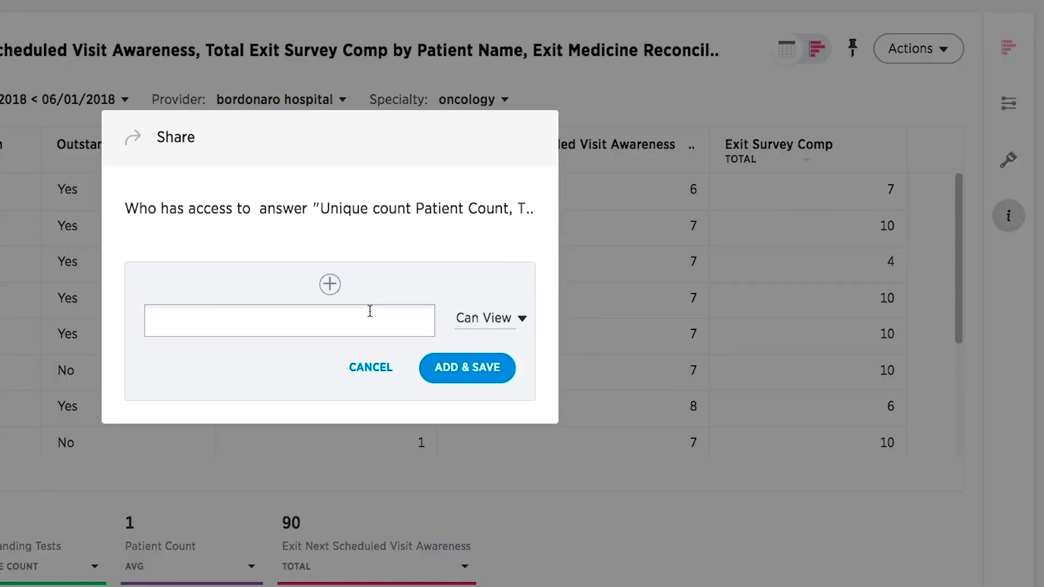
click(348, 319)
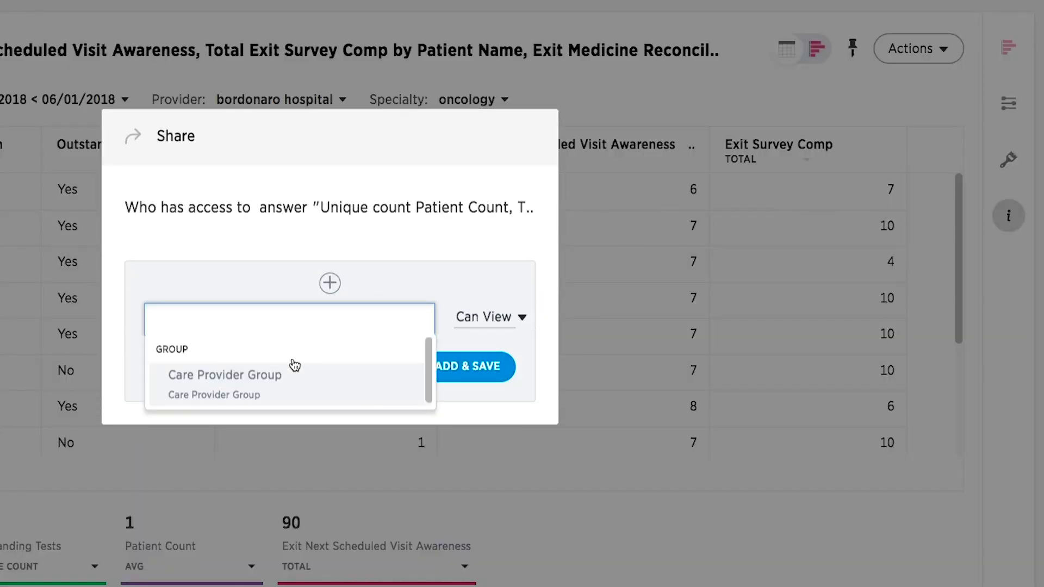
click(289, 380)
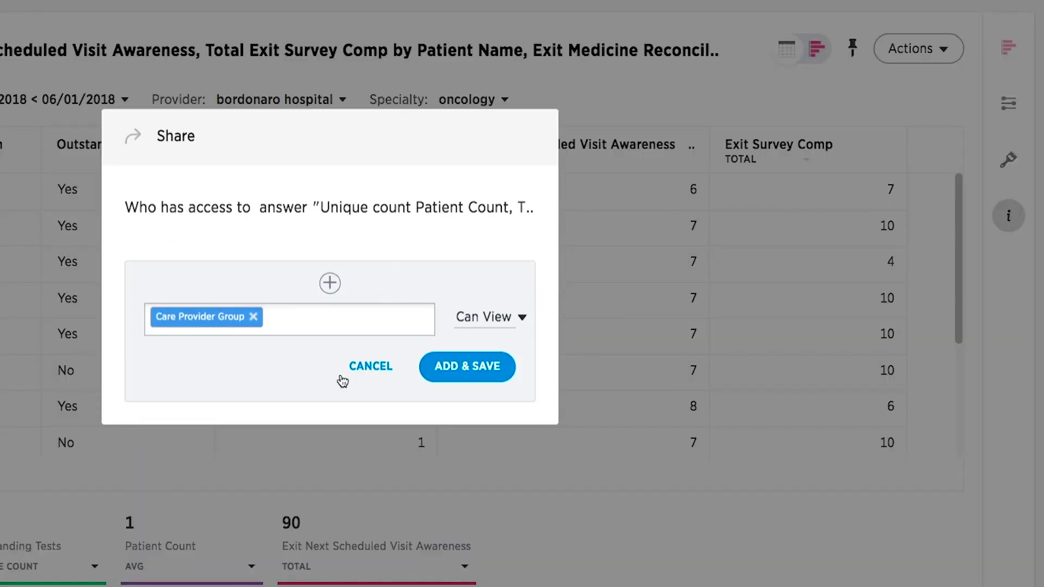
click(478, 377)
click(511, 397)
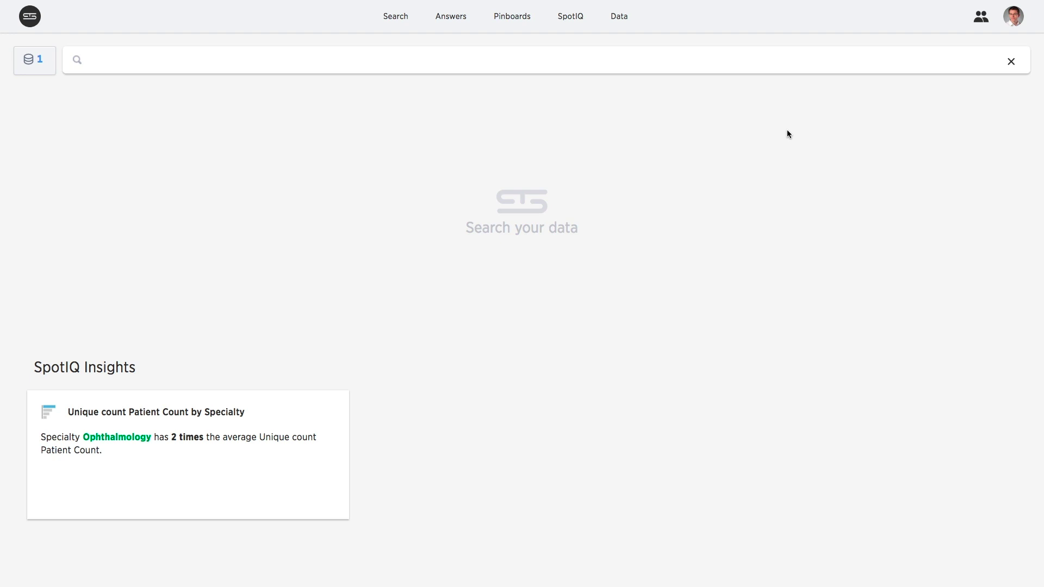
Search 'patient falls quarterly Thompson Memorial Hospital vs Garden Hospital vs all'.
click(706, 62)
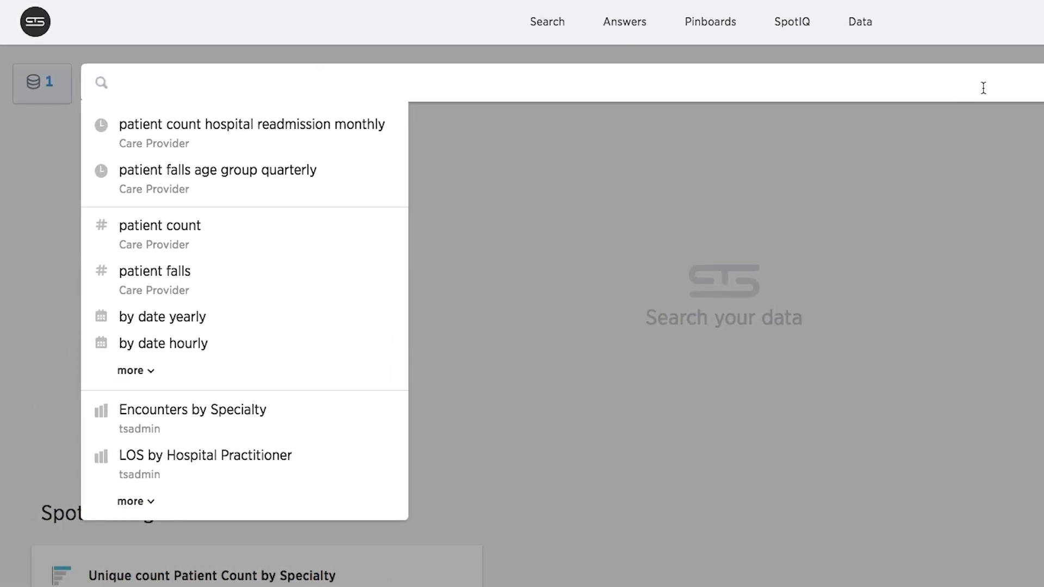
text(patient falls )
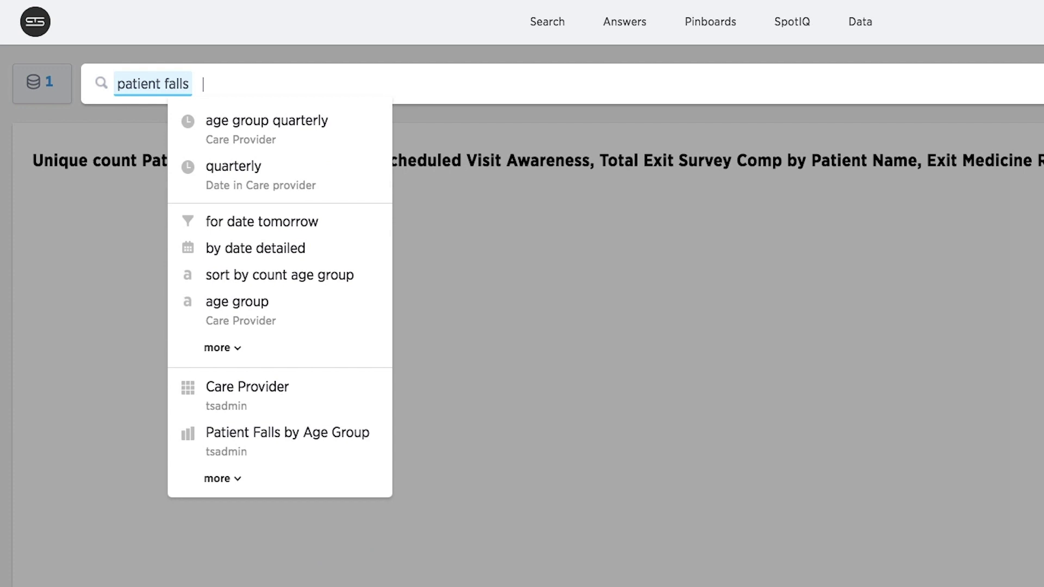
text(quarterly thom)
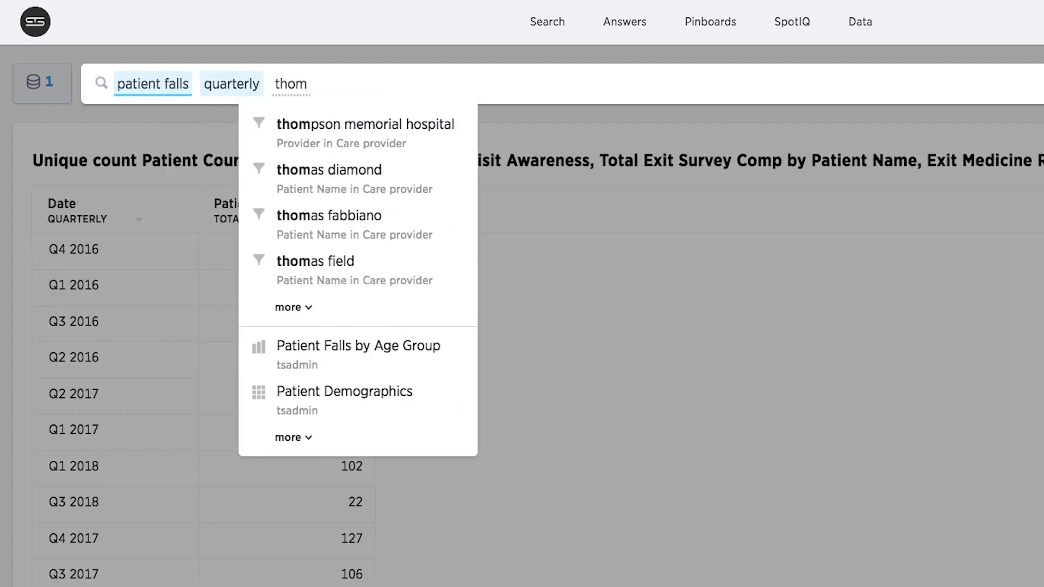
key(Tab)
text(vs ga)
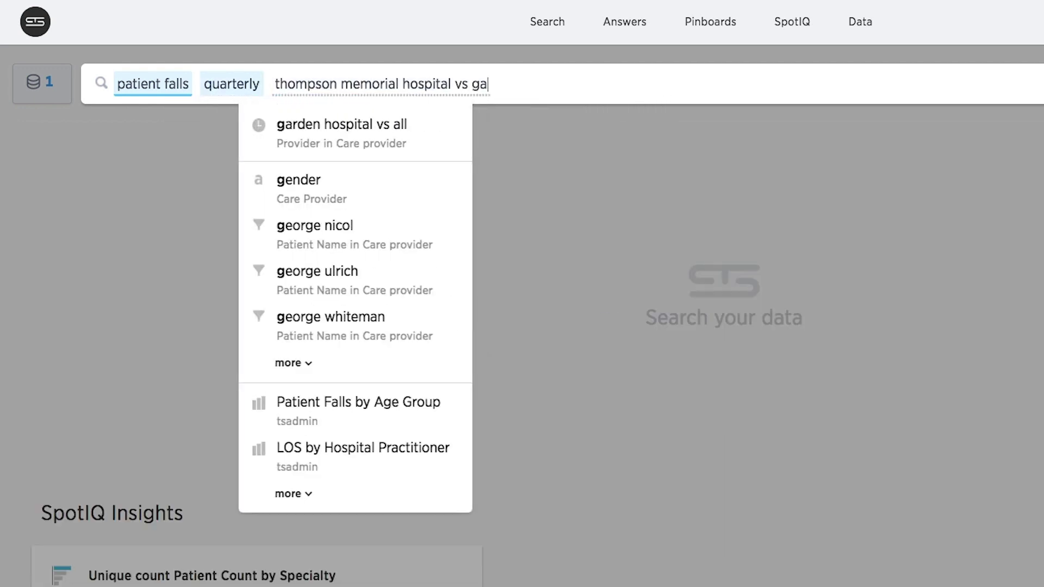
text(rden hos)
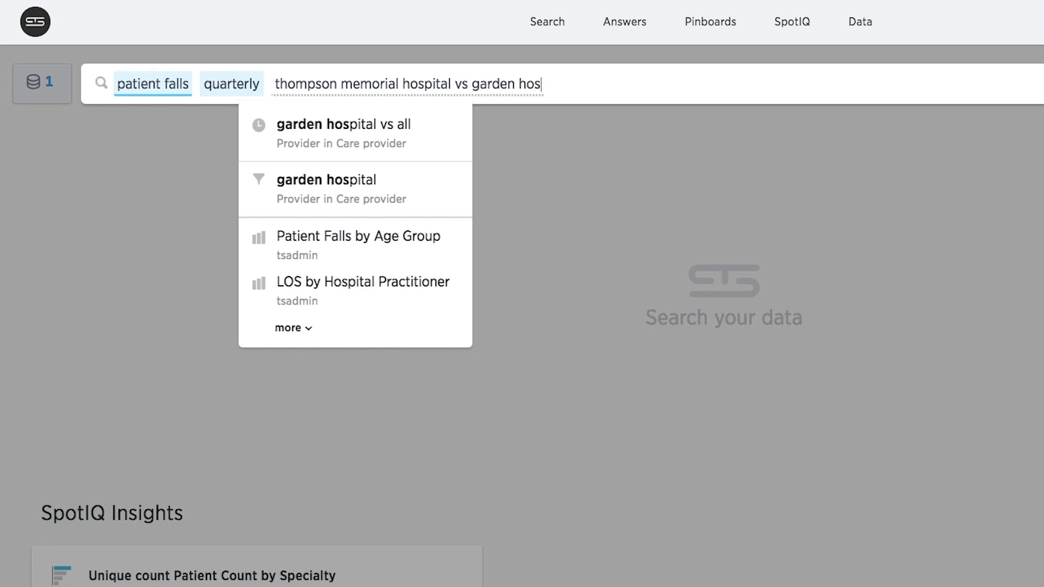
text(pital vs )
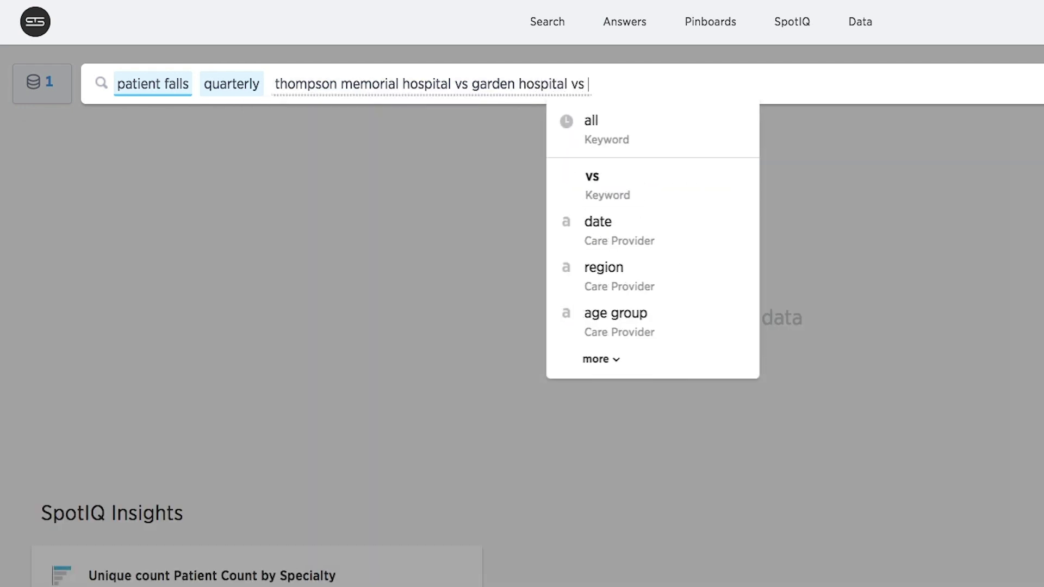
text(all)
key(Return)
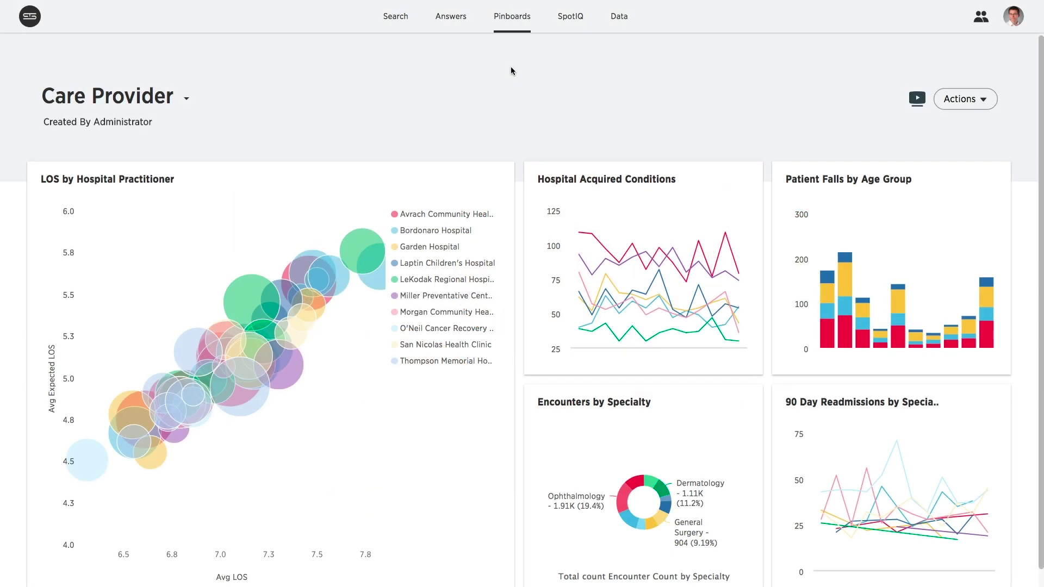
Search 'patient falls monthly' and review the May 2016 and February 2017 Ophthalmology insight charts.
click(407, 19)
text(patient )
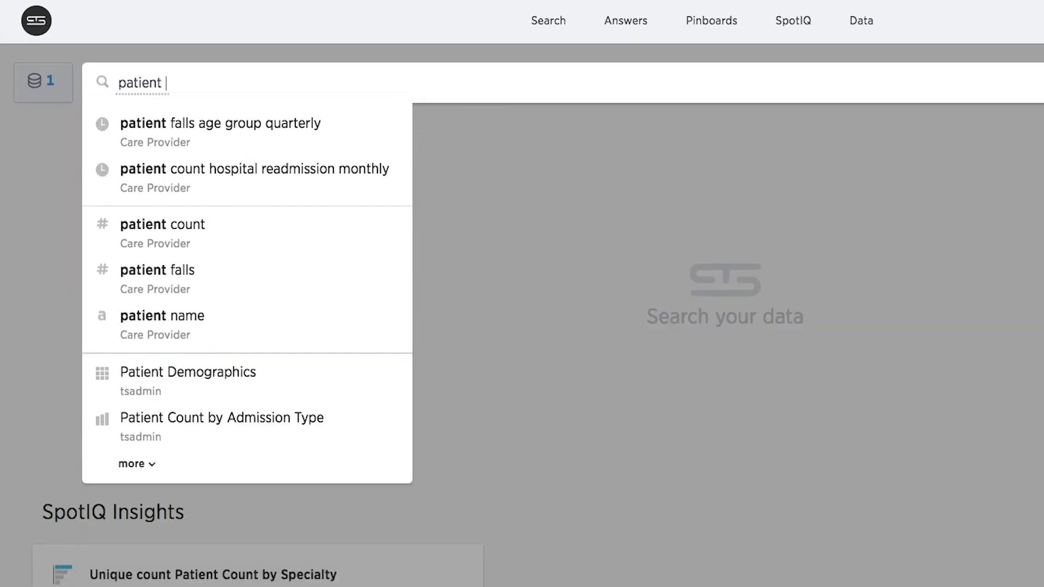
text(falls monthly)
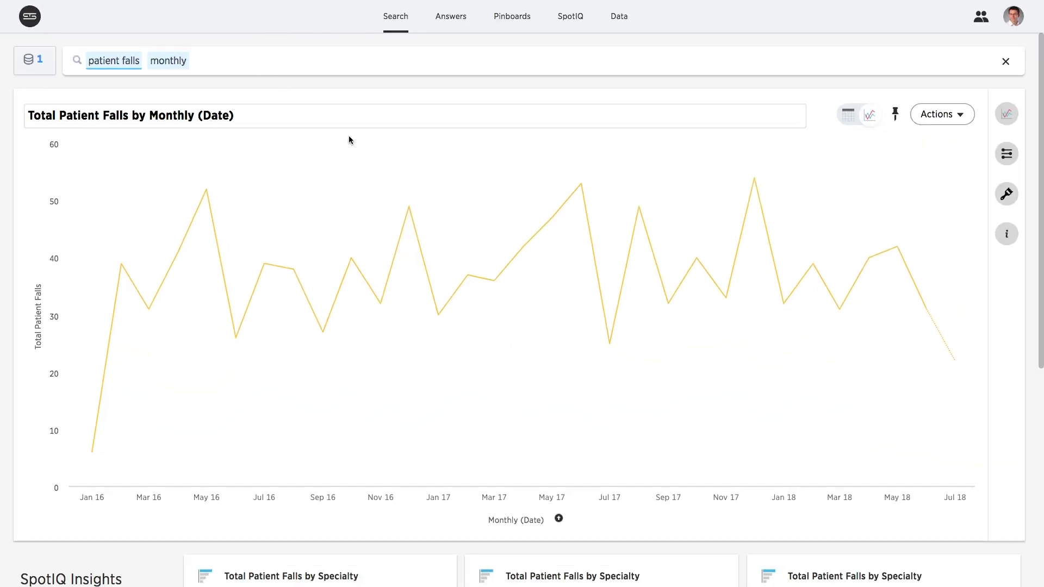
scroll(358, 141, down, 5)
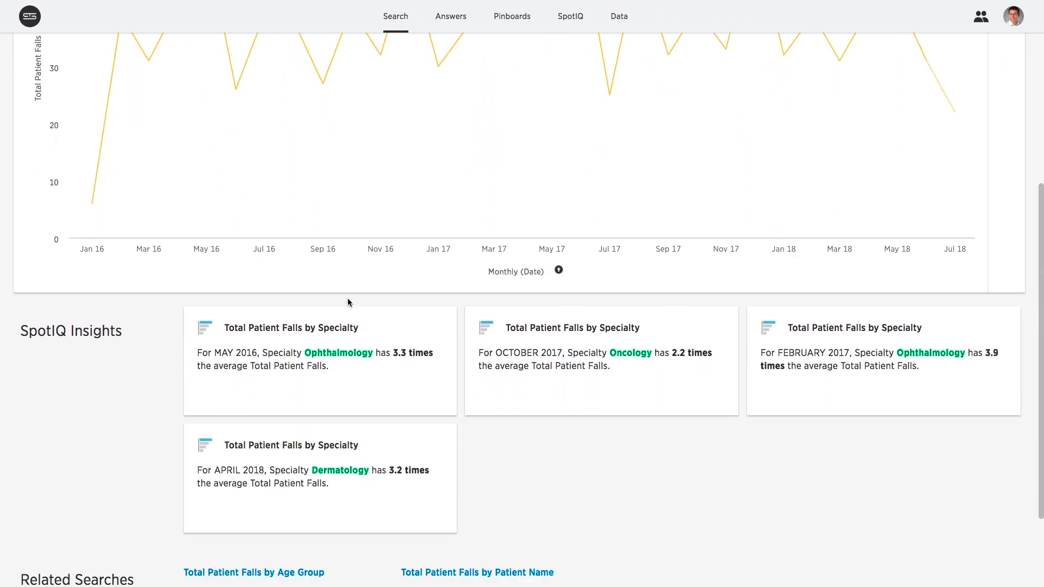
click(345, 348)
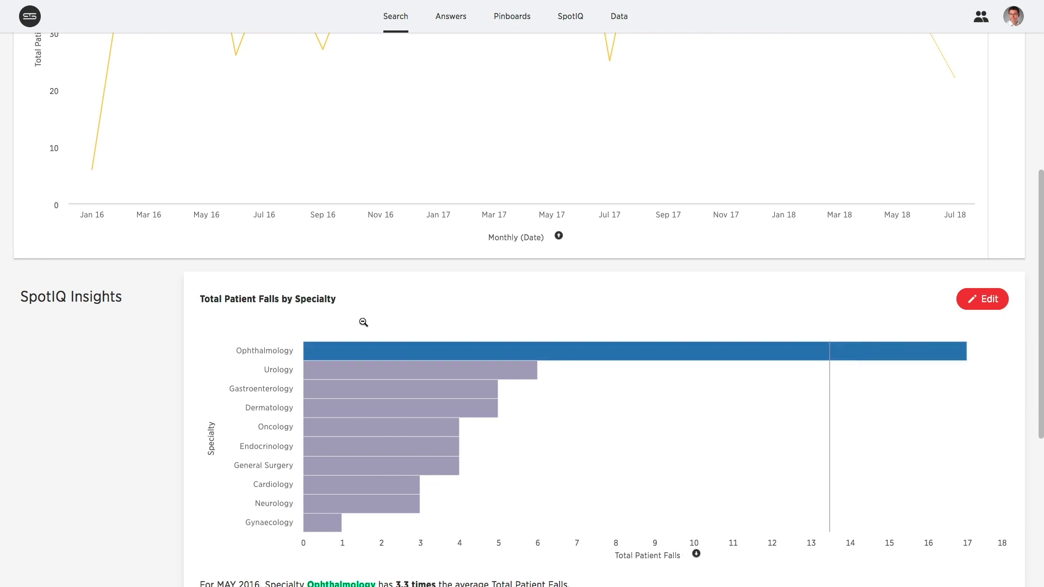
scroll(363, 322, down, 4)
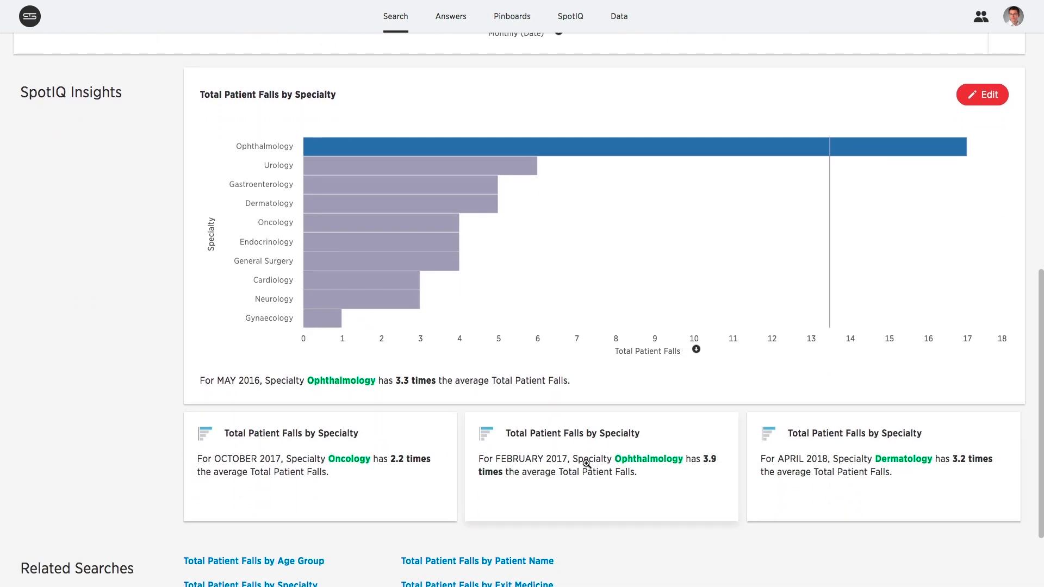
click(608, 471)
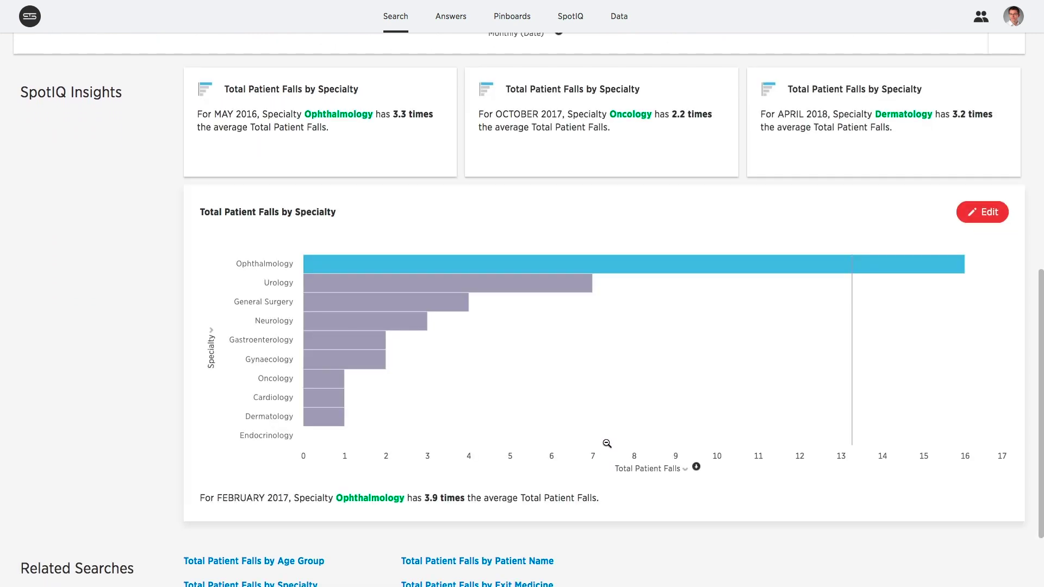
click(609, 402)
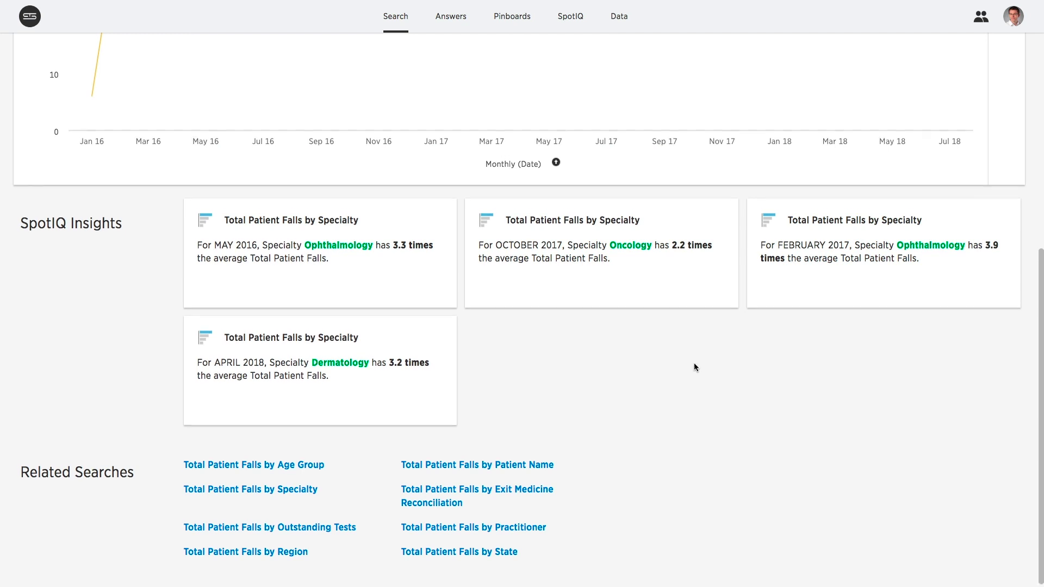
scroll(699, 361, up, 6)
scroll(700, 362, up, 1)
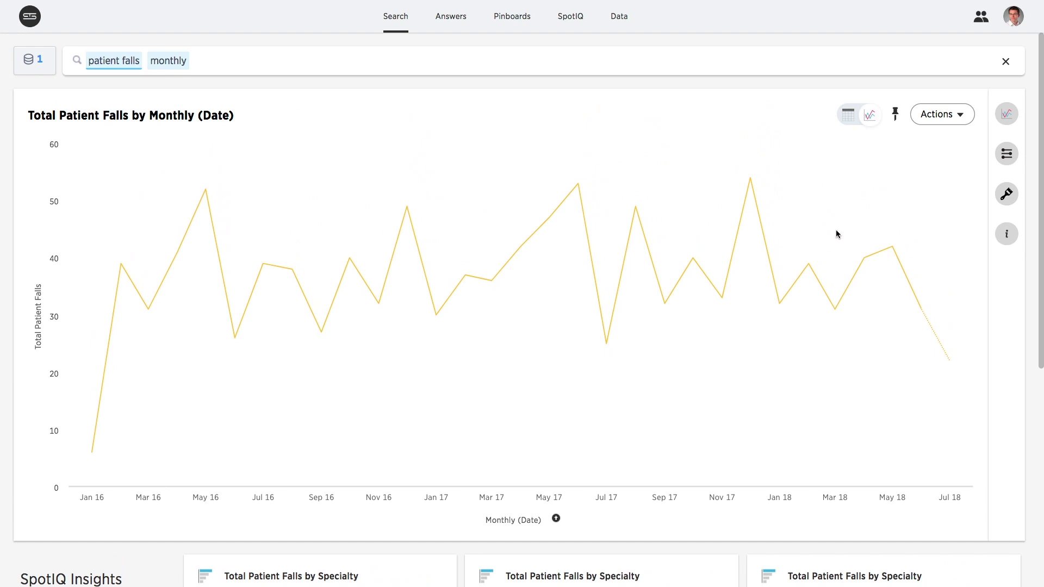
Run SpotIQ Auto Analyze on the monthly patient falls chart and open its results.
click(962, 116)
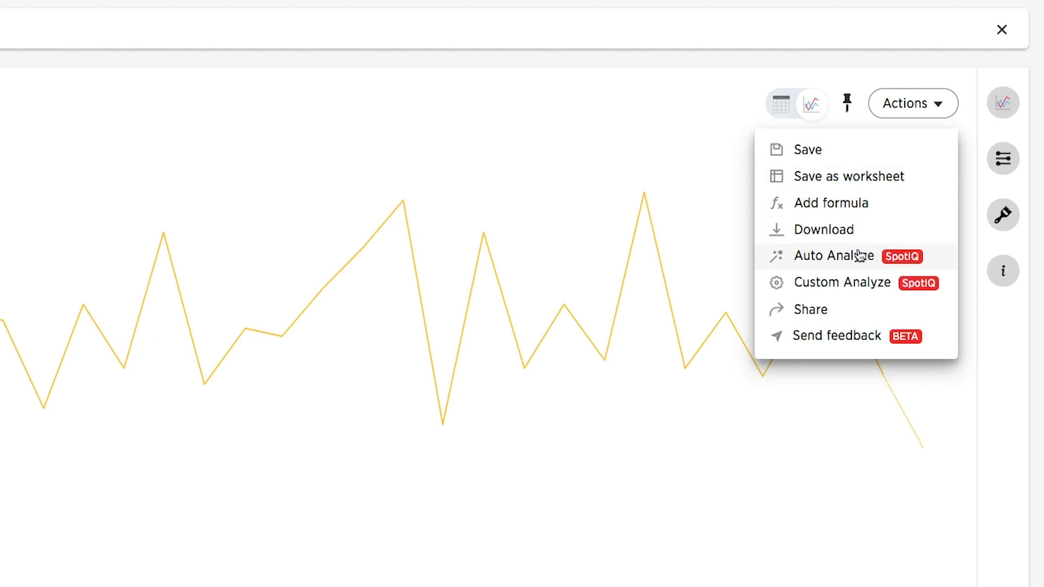
click(855, 256)
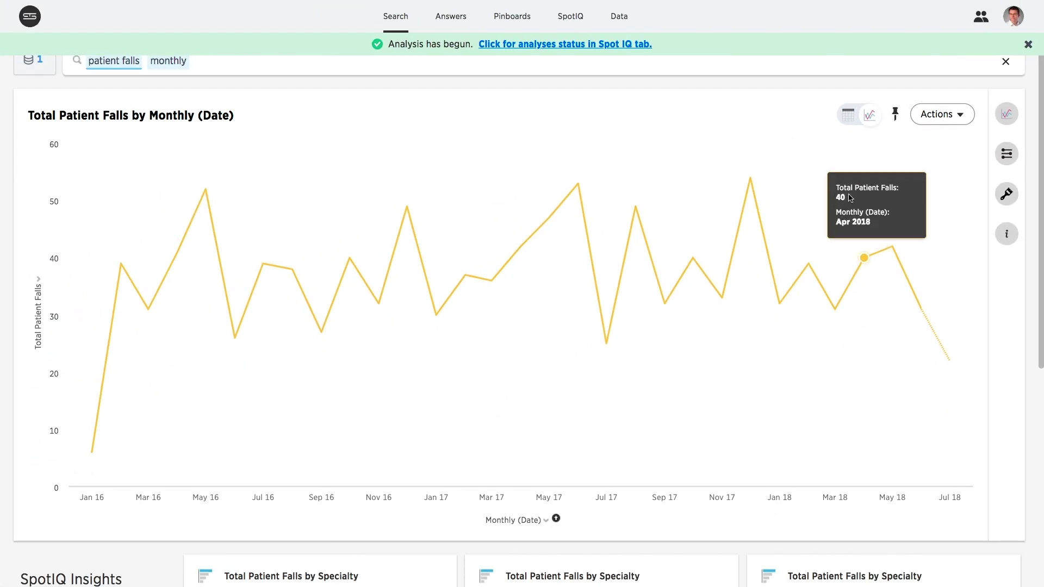
click(608, 49)
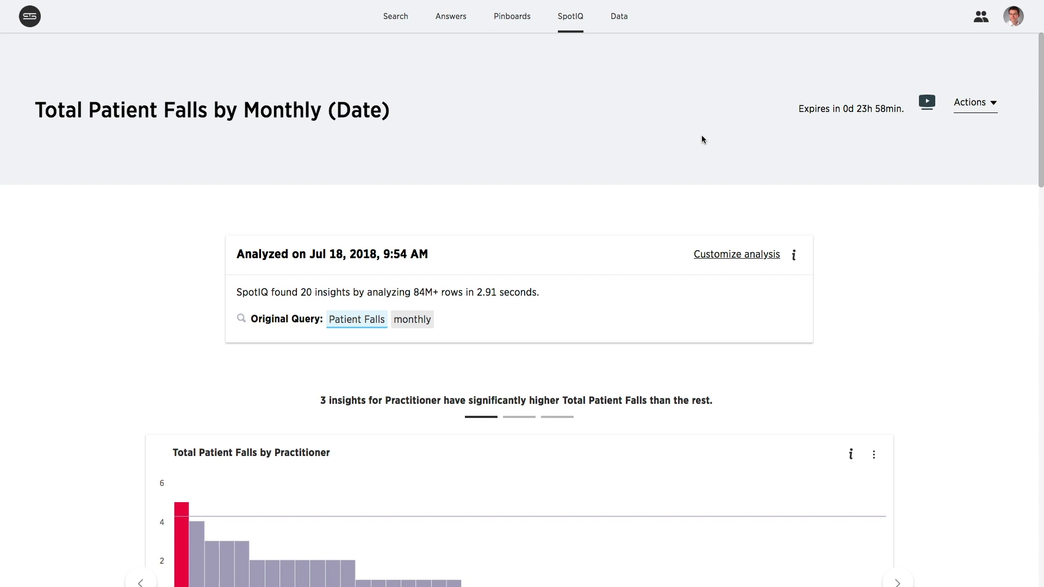
Present the SpotIQ insights as a slideshow, starting with Phyllis Diller's July 2016 falls.
click(927, 102)
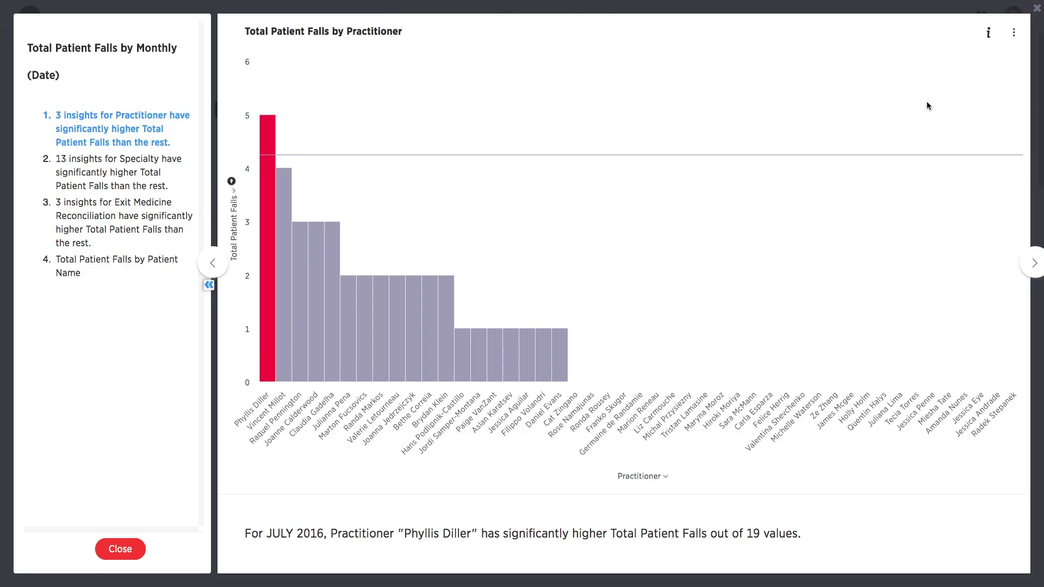